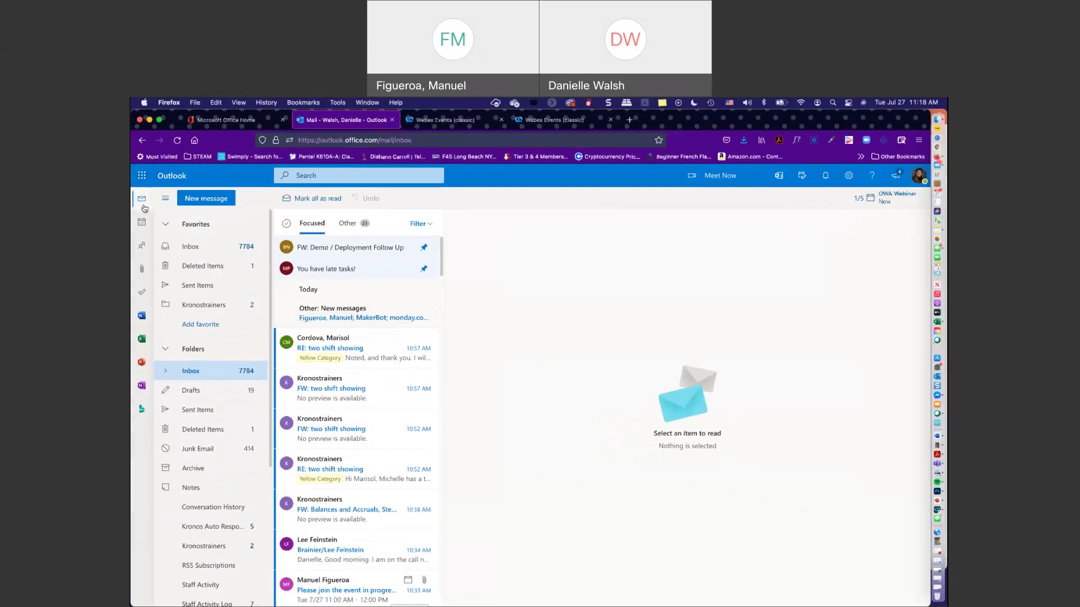
{"action": "left_click", "coordinate": [141, 205]}
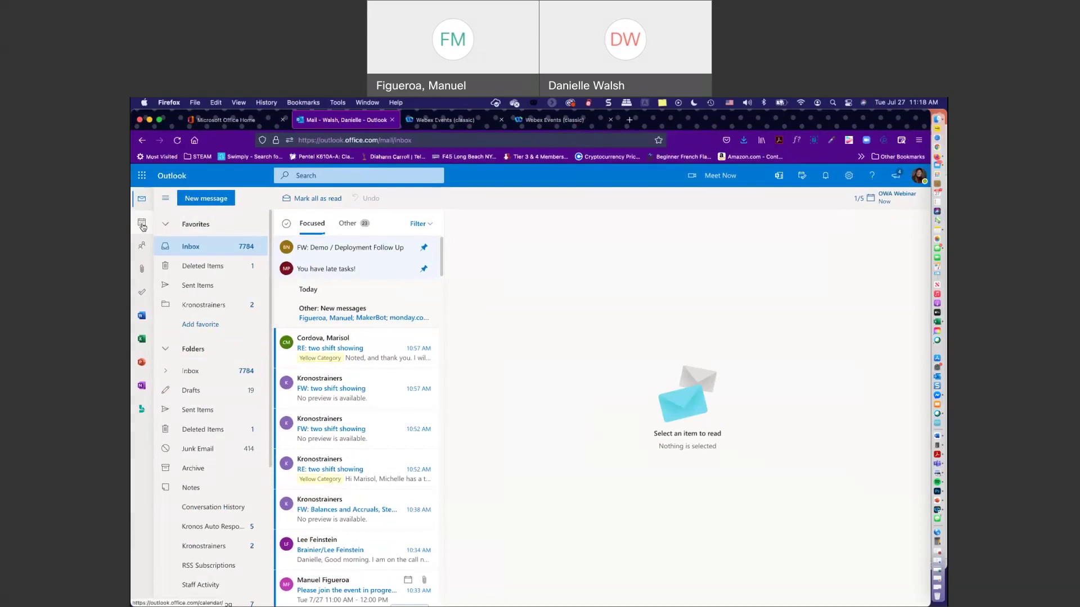
{"action": "left_click", "coordinate": [142, 224]}
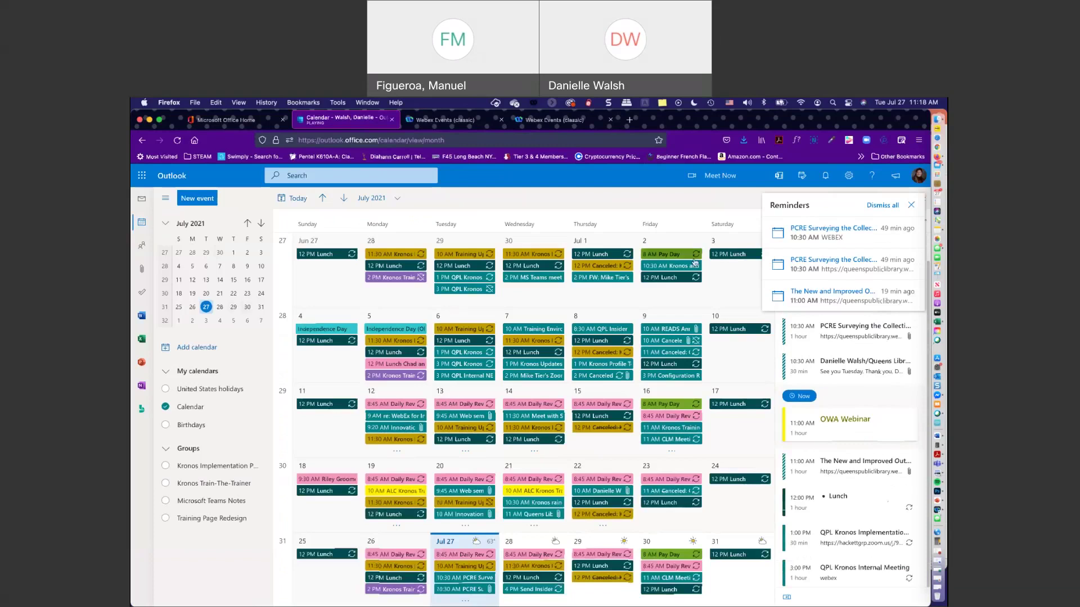
{"action": "left_click", "coordinate": [913, 205]}
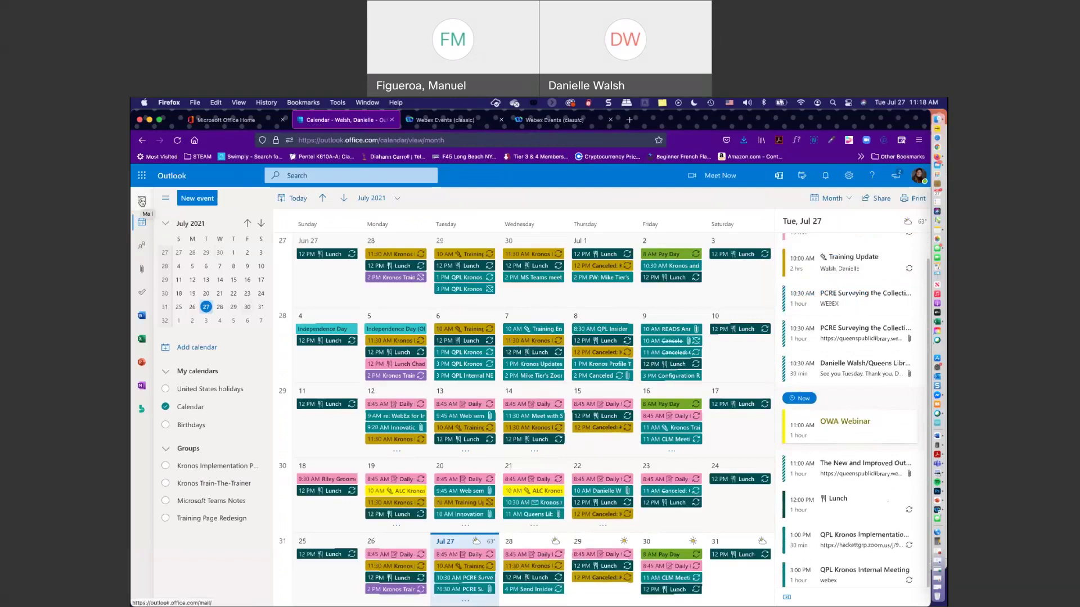
{"action": "left_click", "coordinate": [142, 201]}
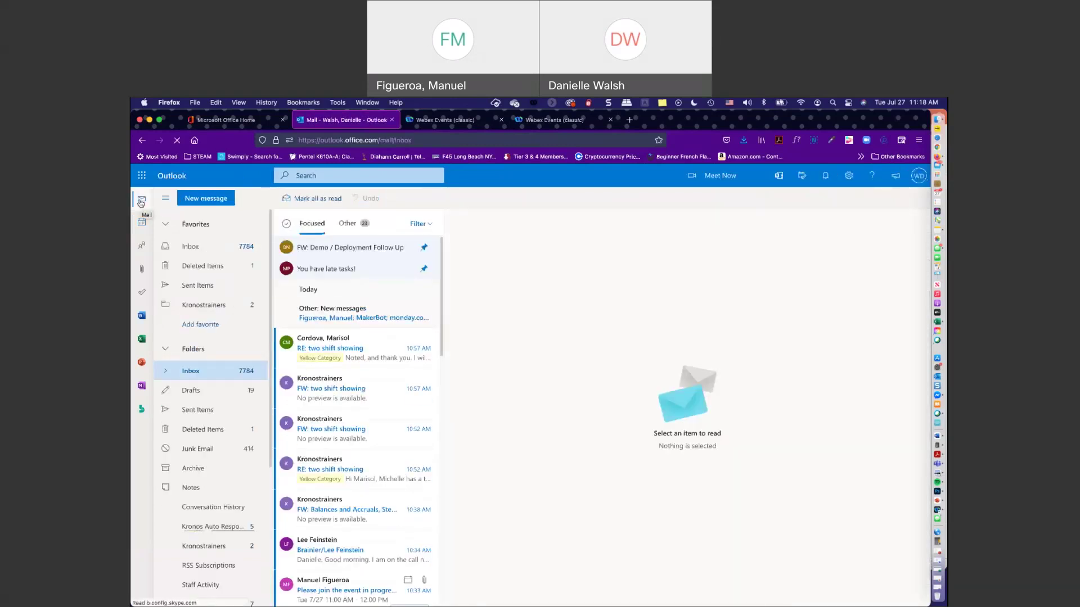
{"action": "left_click", "coordinate": [801, 178]}
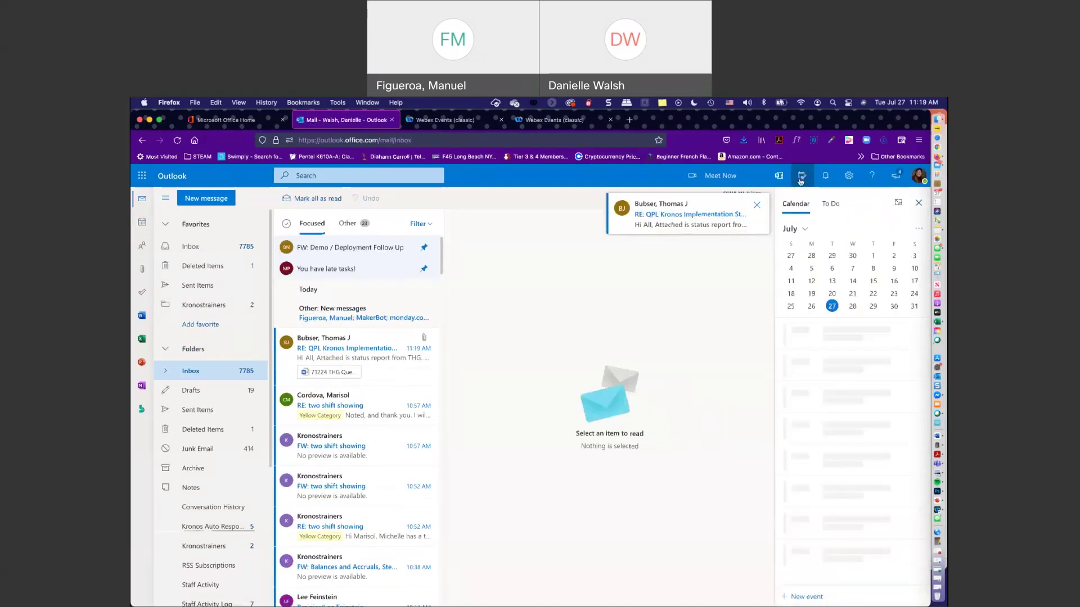
{"action": "left_click", "coordinate": [757, 206]}
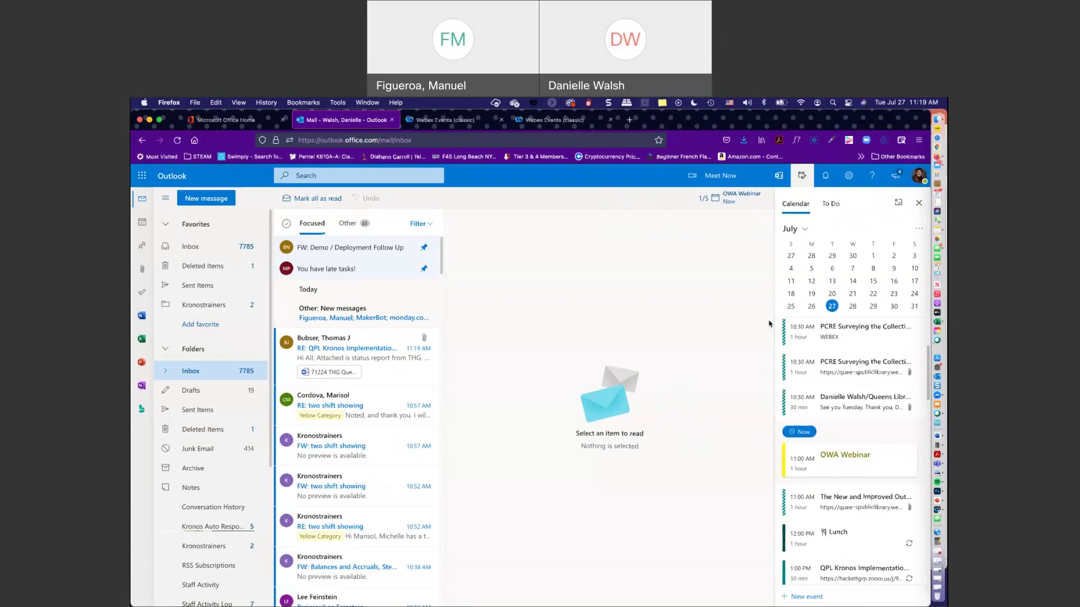
{"action": "left_click", "coordinate": [832, 206]}
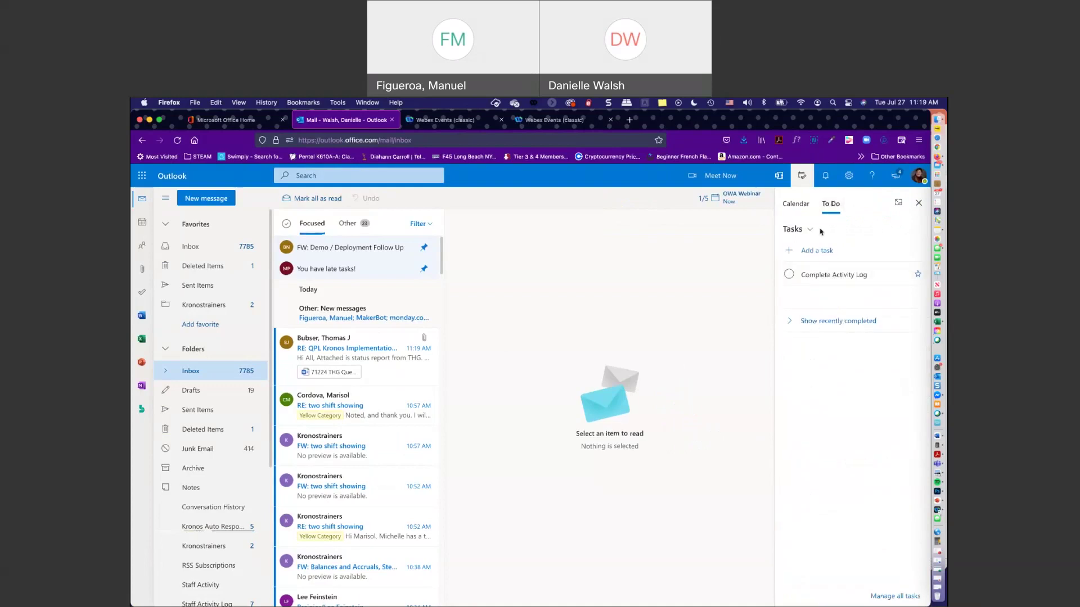
{"action": "left_click", "coordinate": [793, 205]}
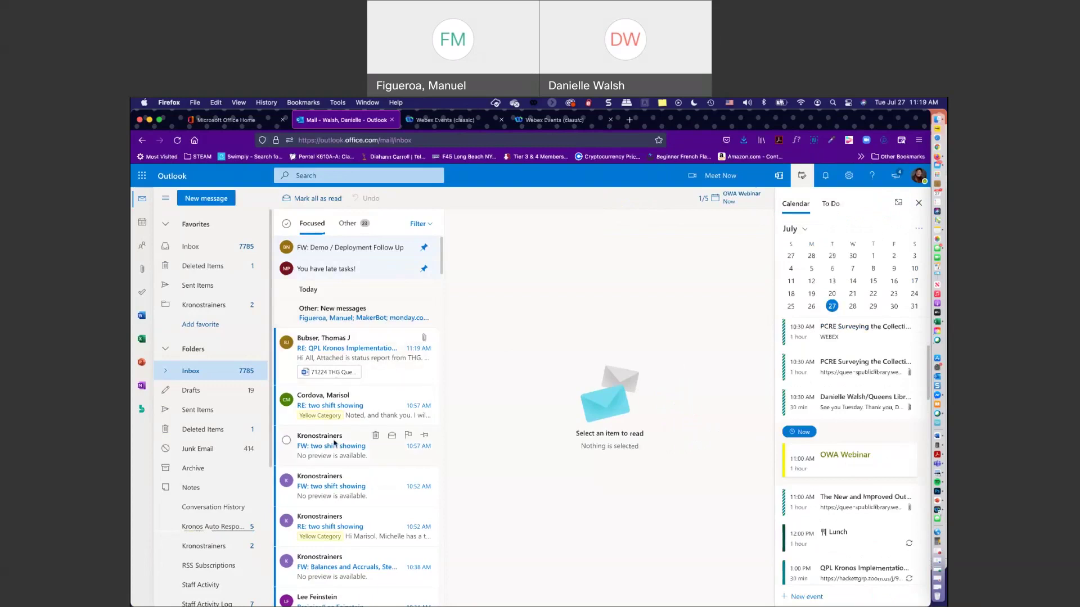
{"action": "right_click", "coordinate": [326, 496]}
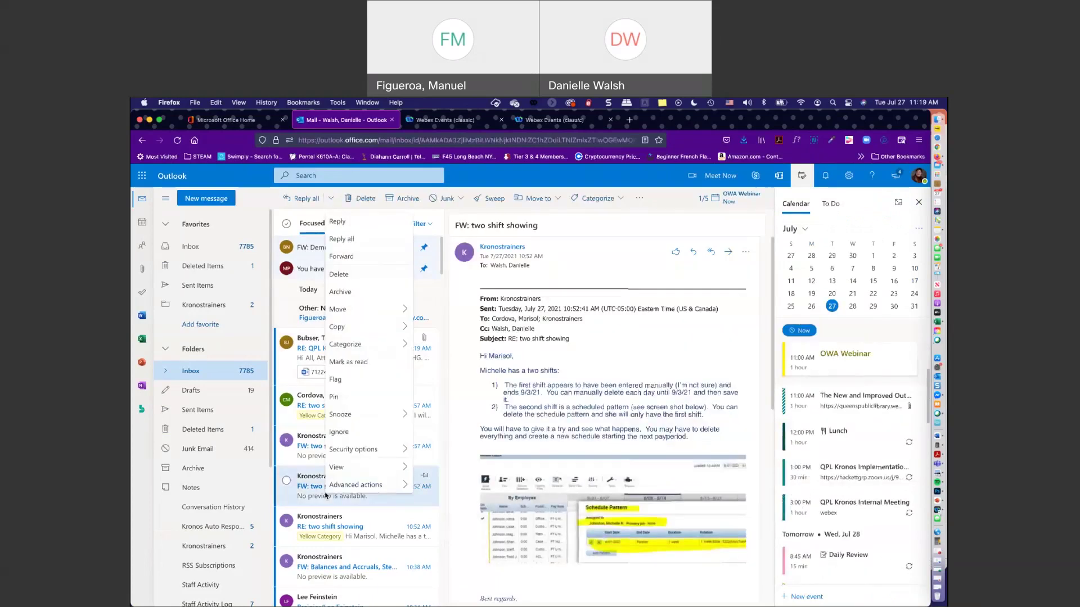
{"action": "mouse_move", "coordinate": [348, 353]}
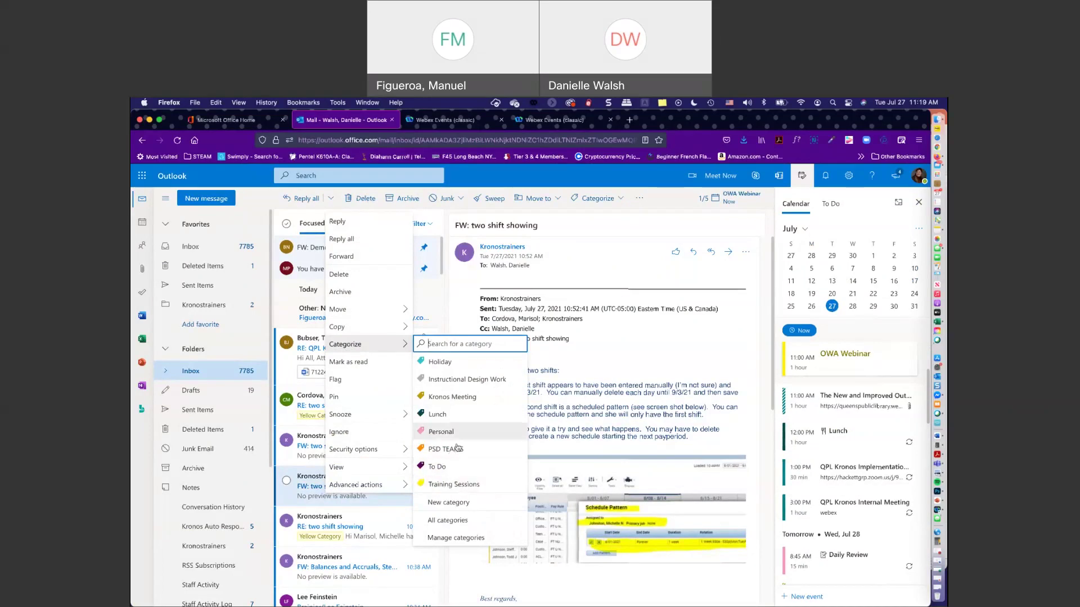
{"action": "mouse_move", "coordinate": [370, 487]}
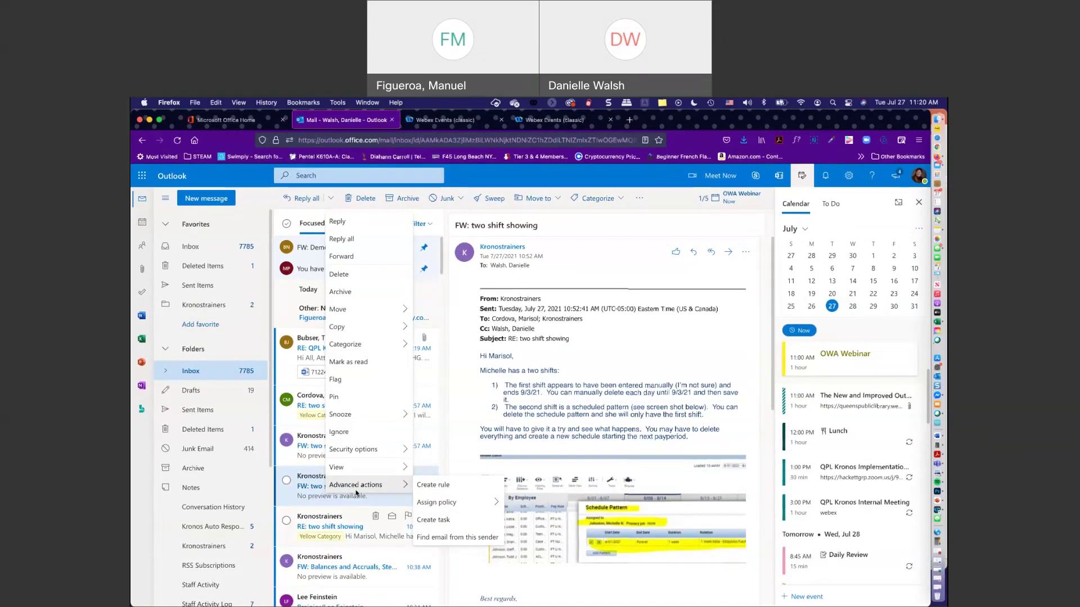
{"action": "left_click", "coordinate": [196, 372]}
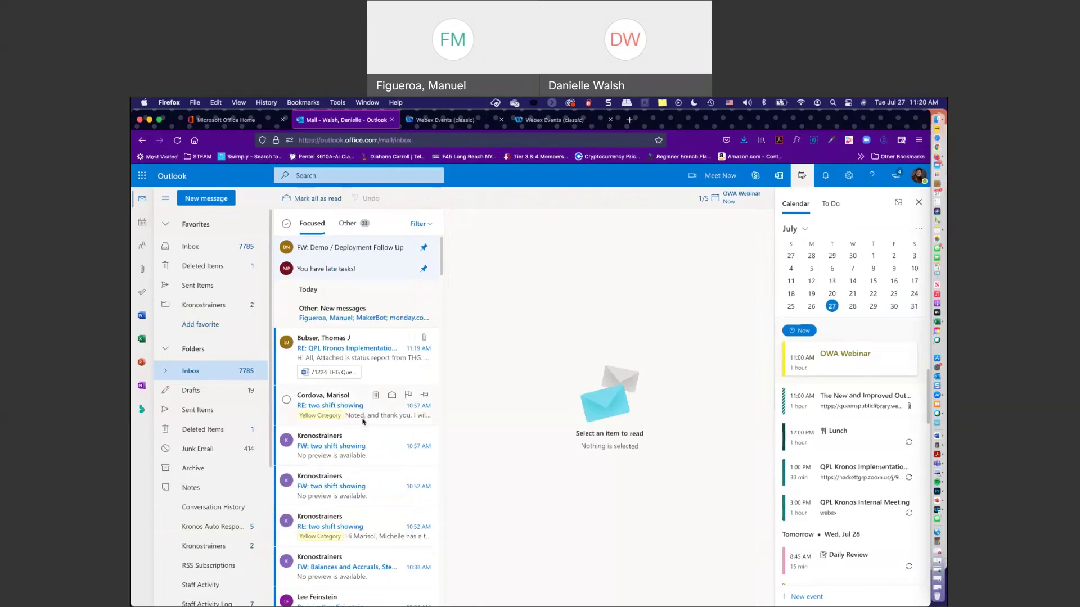
{"action": "left_click", "coordinate": [197, 201]}
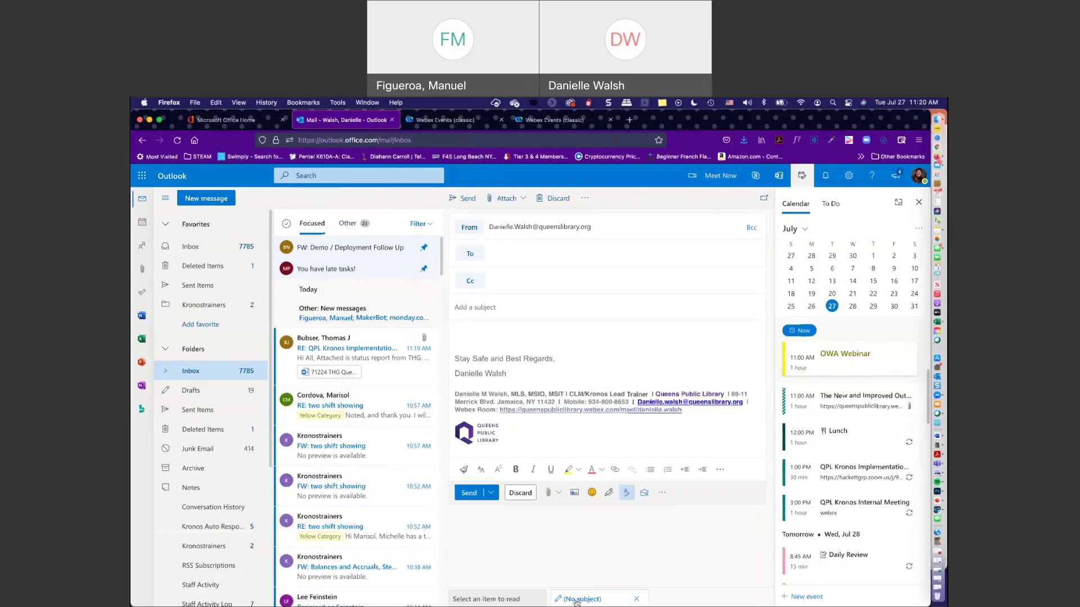
{"action": "left_click", "coordinate": [478, 599]}
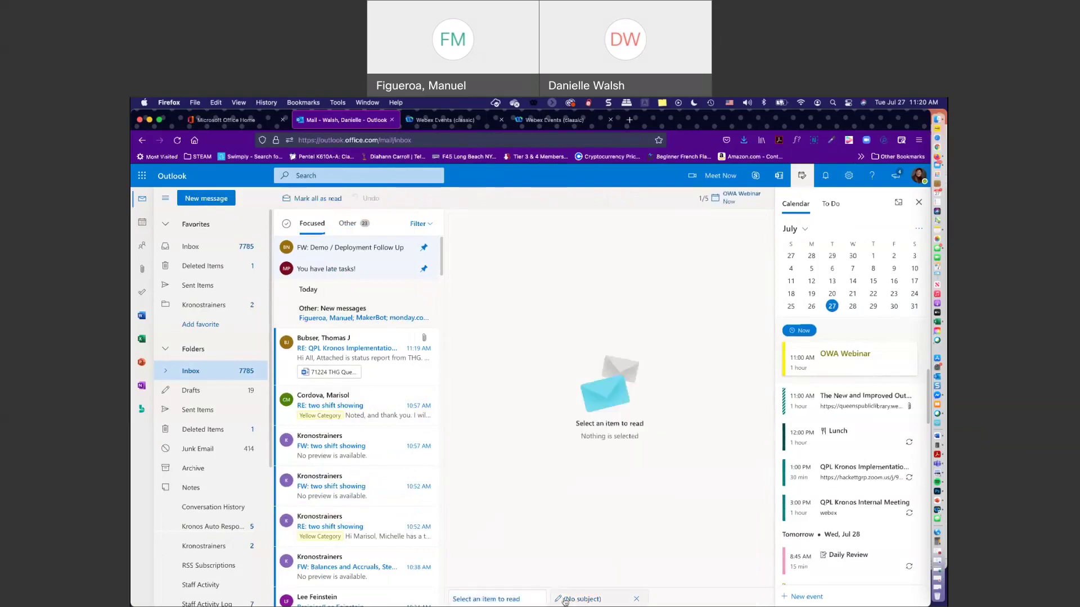
{"action": "left_click", "coordinate": [565, 600]}
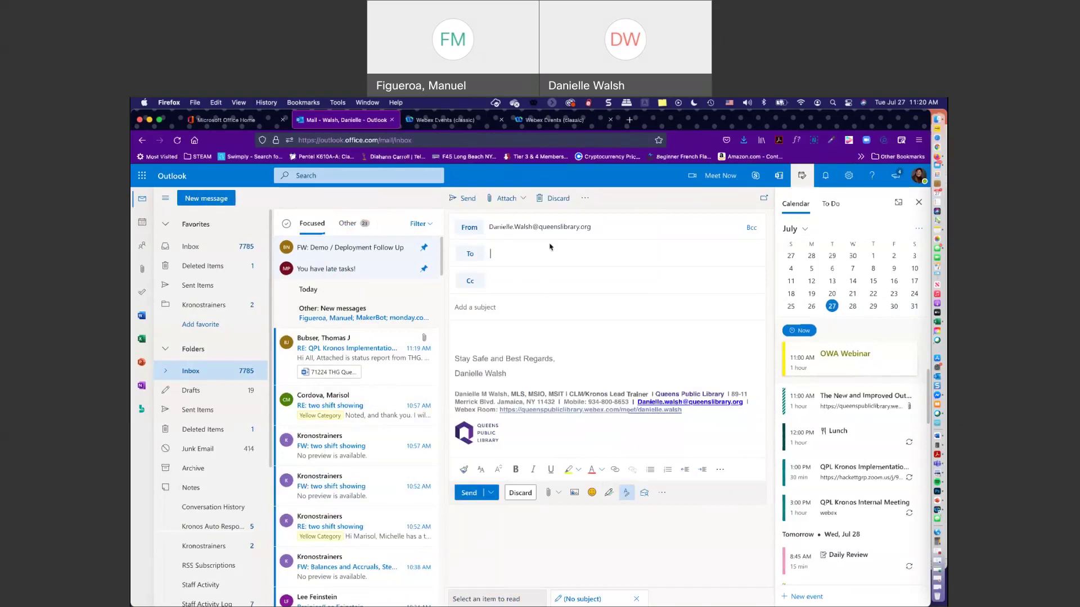
{"action": "left_click", "coordinate": [551, 199]}
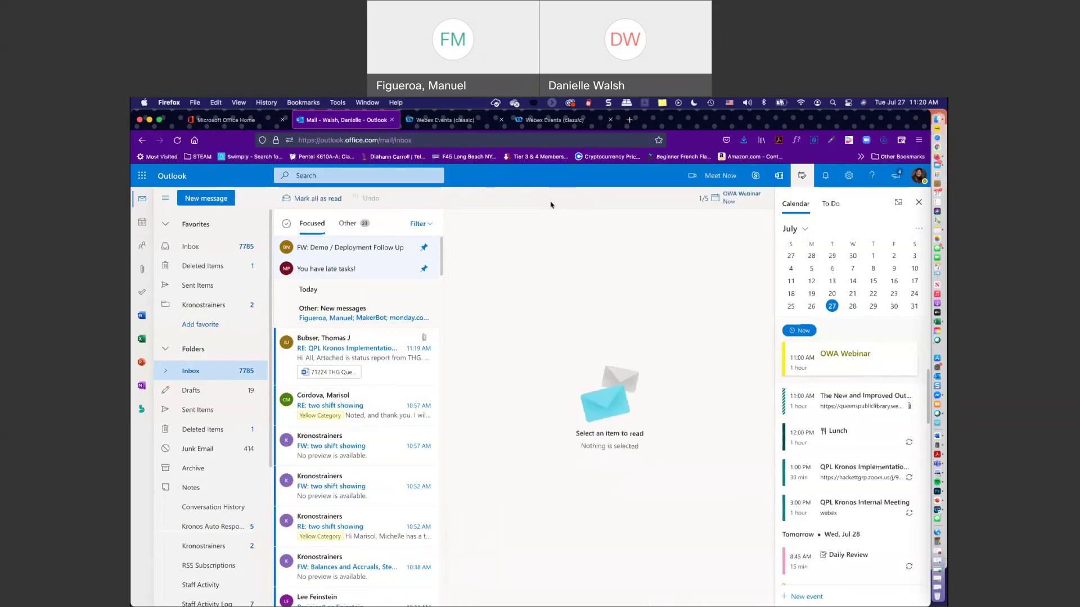
{"action": "left_click", "coordinate": [209, 248]}
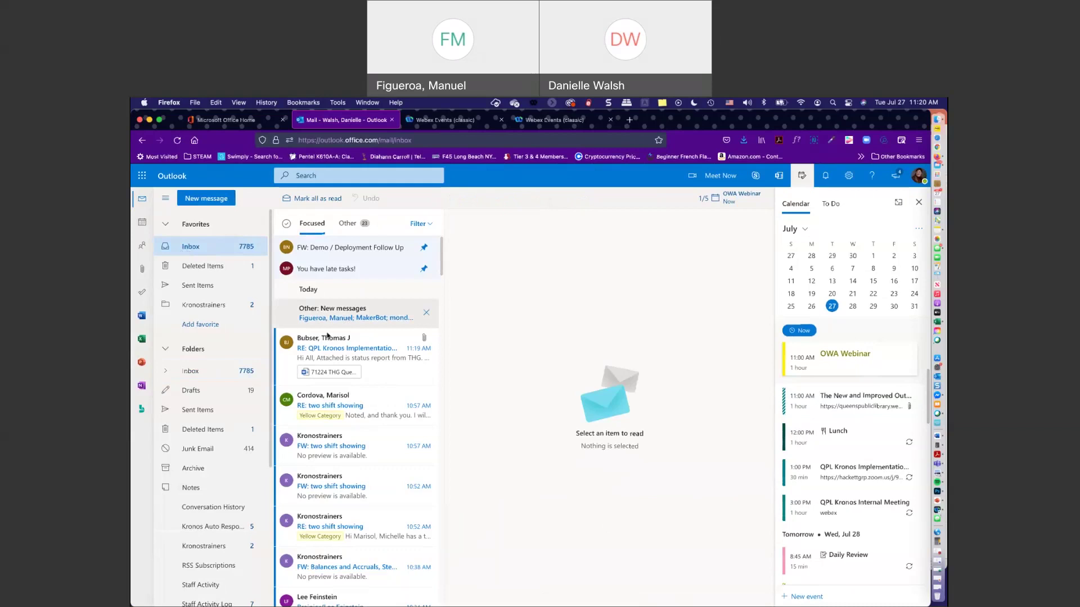
- View the Kronostrainers email's context menu, then open the Files page of all mail attachments
{"action": "right_click", "coordinate": [326, 436]}
{"action": "mouse_move", "coordinate": [354, 595]}
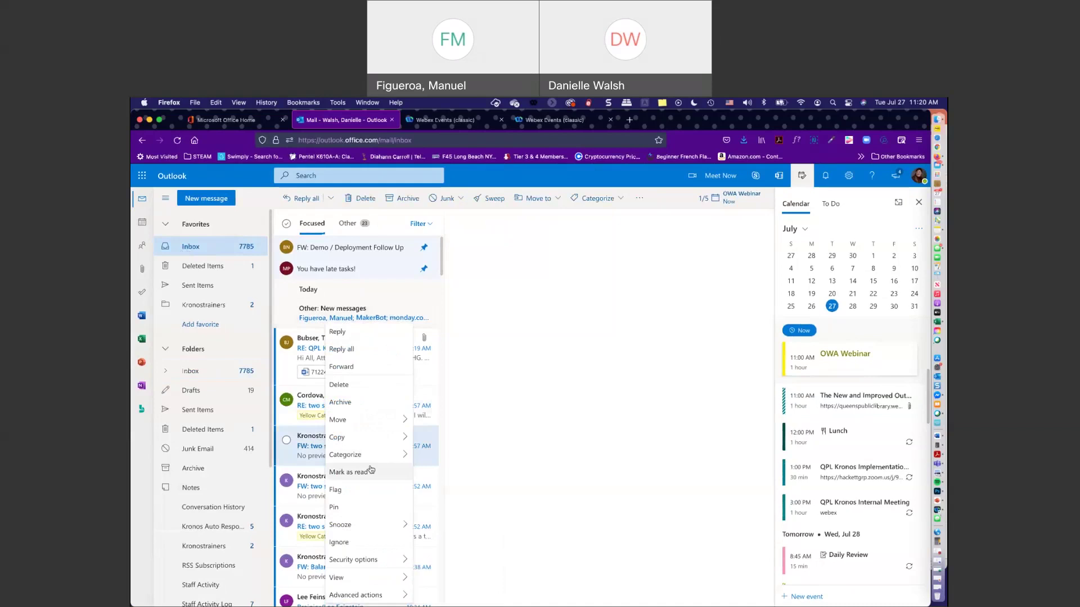
{"action": "mouse_move", "coordinate": [358, 458]}
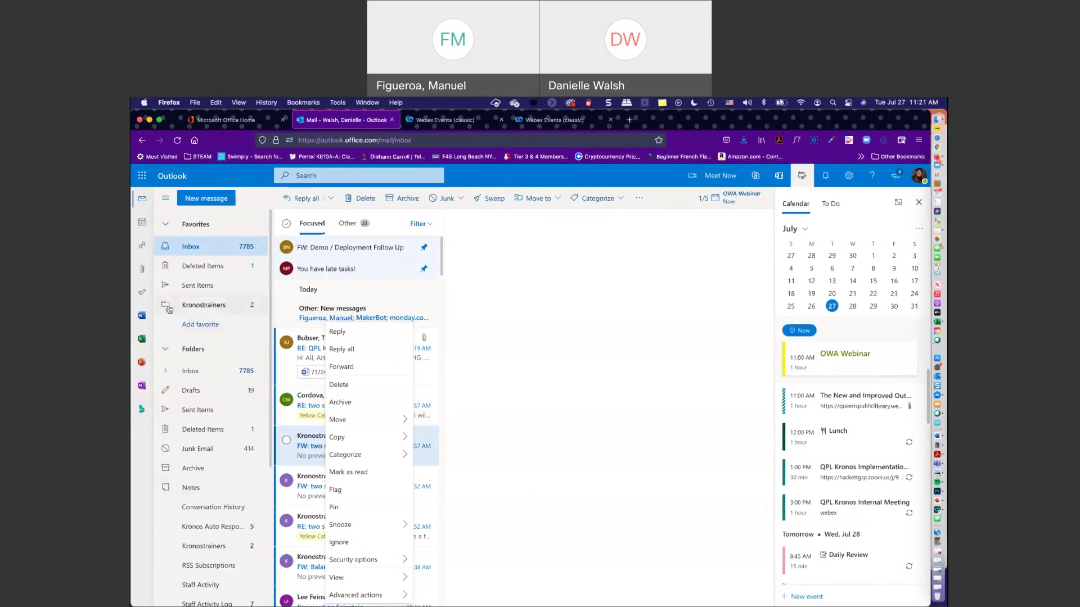
{"action": "left_click", "coordinate": [143, 270]}
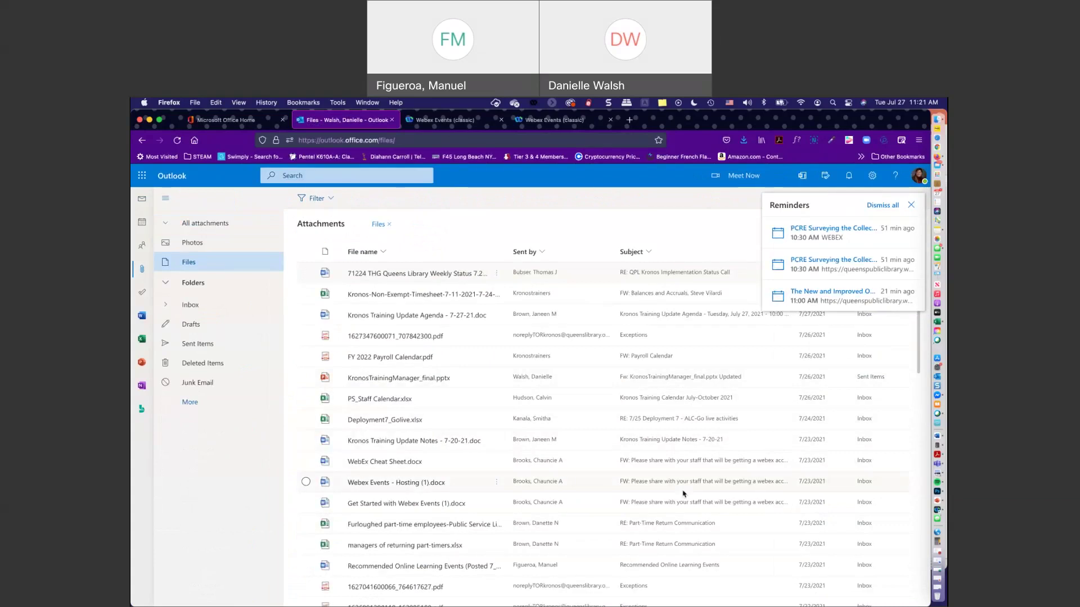
- Browse the attached files list, then switch to To Do's My Day page
{"action": "scroll", "coordinate": [428, 305], "scroll_direction": "down", "scroll_amount": 1}
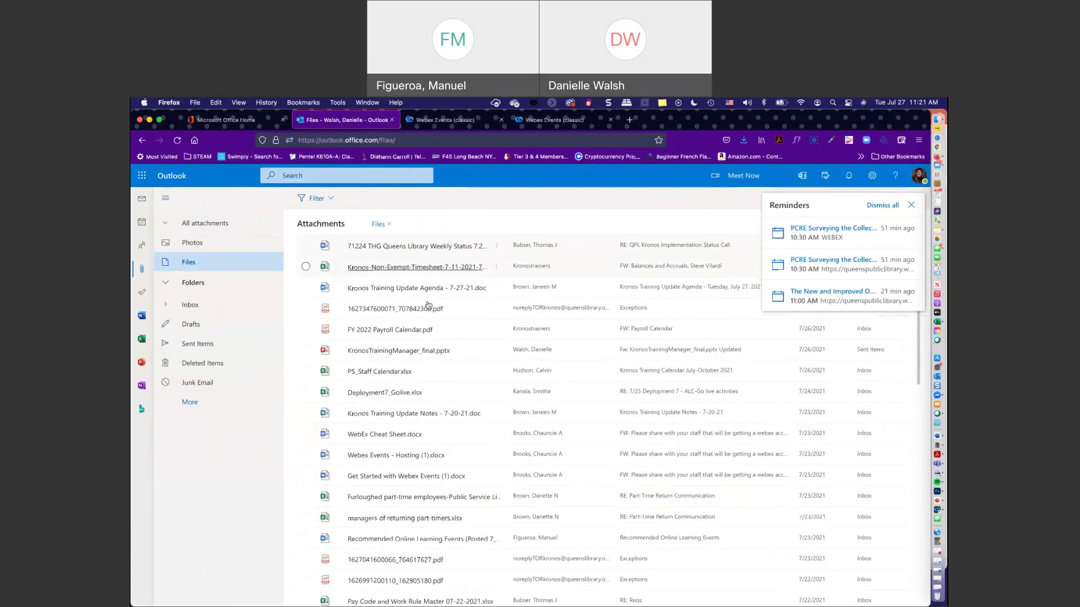
{"action": "scroll", "coordinate": [427, 305], "scroll_direction": "down", "scroll_amount": 10}
{"action": "scroll", "coordinate": [413, 390], "scroll_direction": "down", "scroll_amount": 10}
{"action": "scroll", "coordinate": [414, 389], "scroll_direction": "down", "scroll_amount": 5}
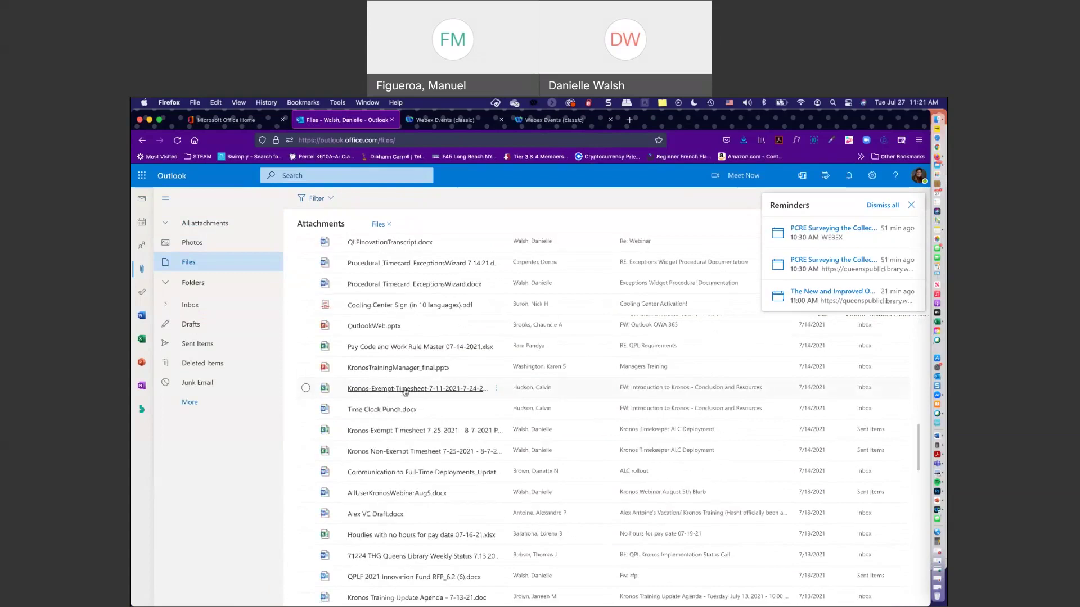
{"action": "scroll", "coordinate": [402, 392], "scroll_direction": "up", "scroll_amount": 10}
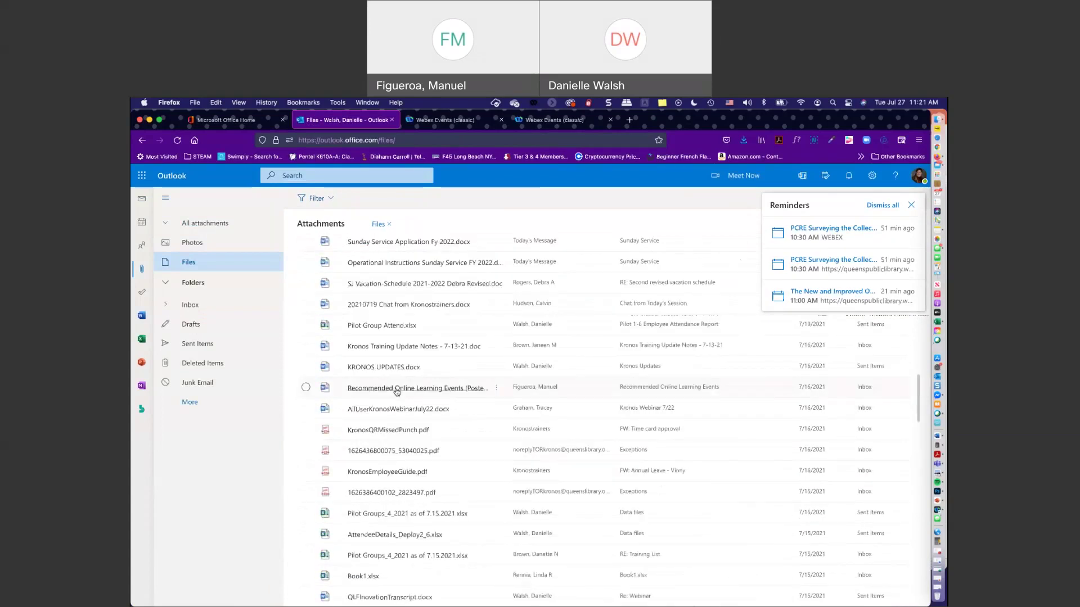
{"action": "scroll", "coordinate": [397, 392], "scroll_direction": "up", "scroll_amount": 8}
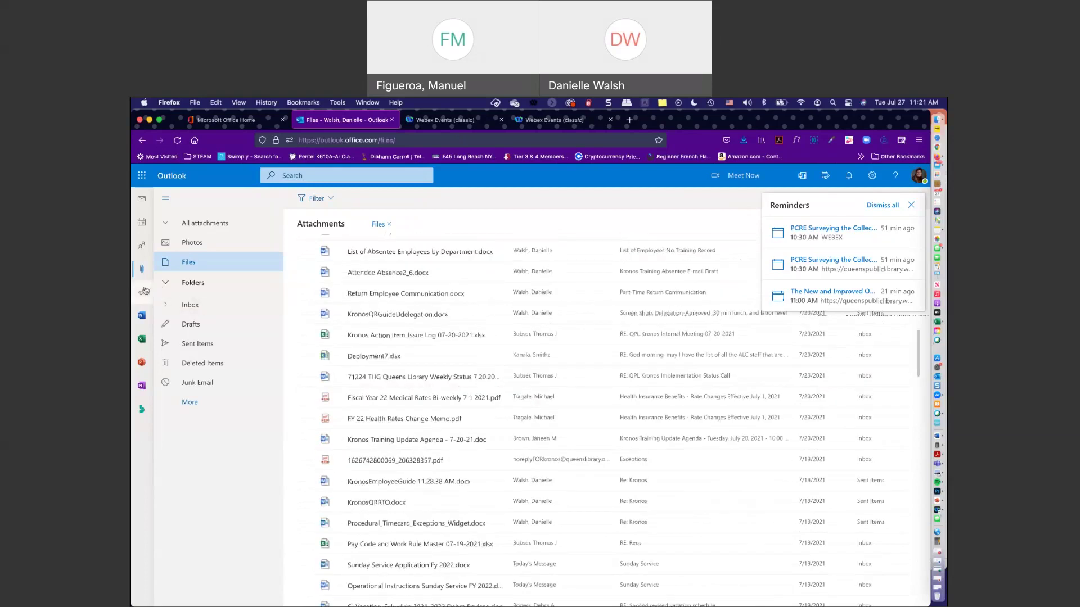
{"action": "left_click", "coordinate": [144, 291]}
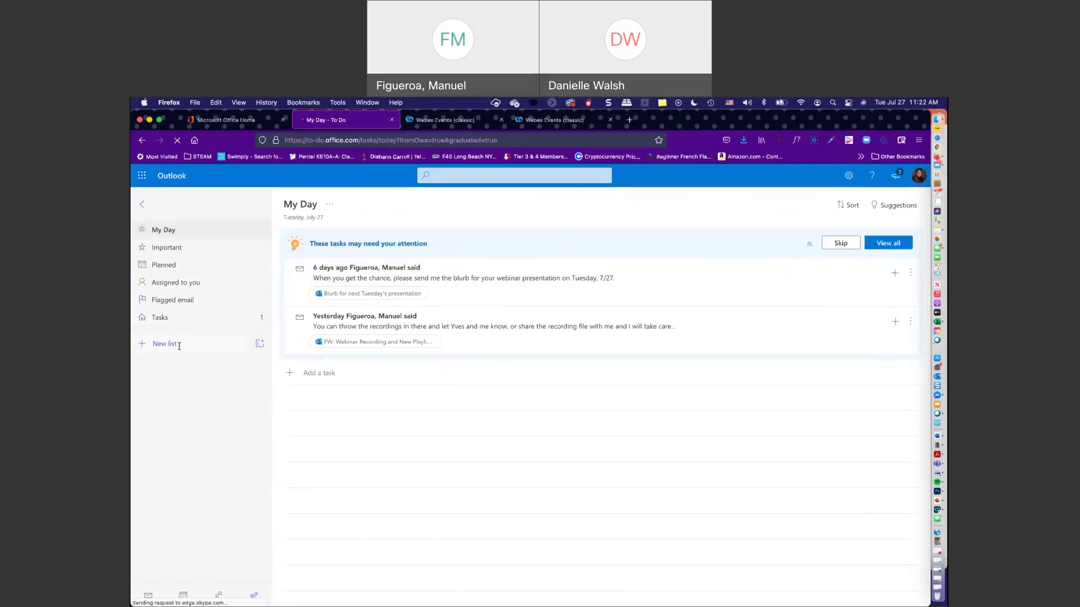
- Collapse the To Do lists sidebar and go back to the Outlook mail inbox
{"action": "left_click", "coordinate": [141, 206]}
{"action": "left_click", "coordinate": [140, 176]}
{"action": "left_click", "coordinate": [144, 176]}
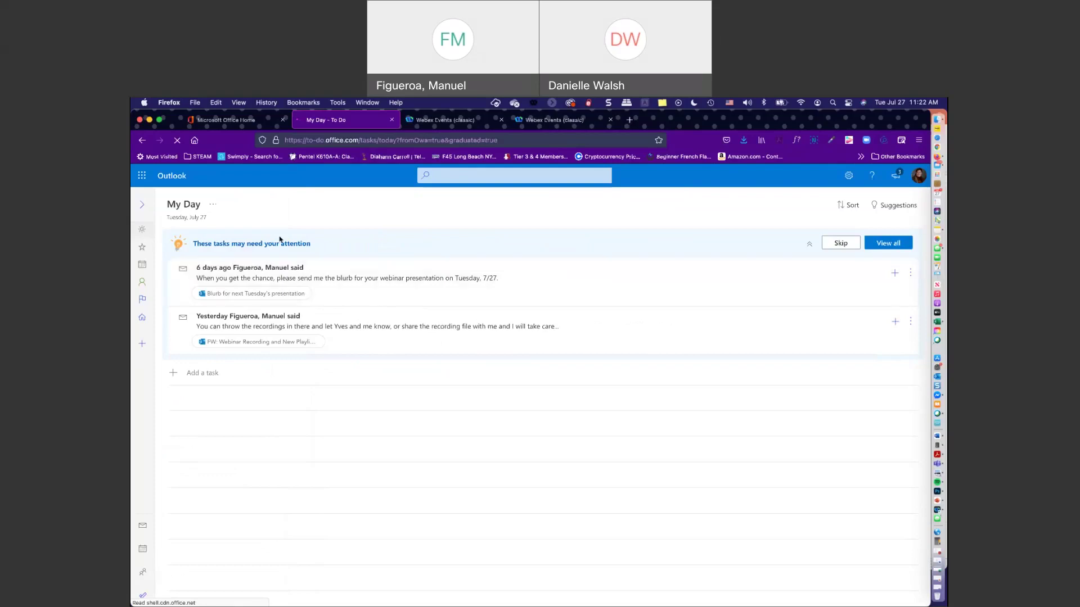
{"action": "left_click", "coordinate": [142, 526]}
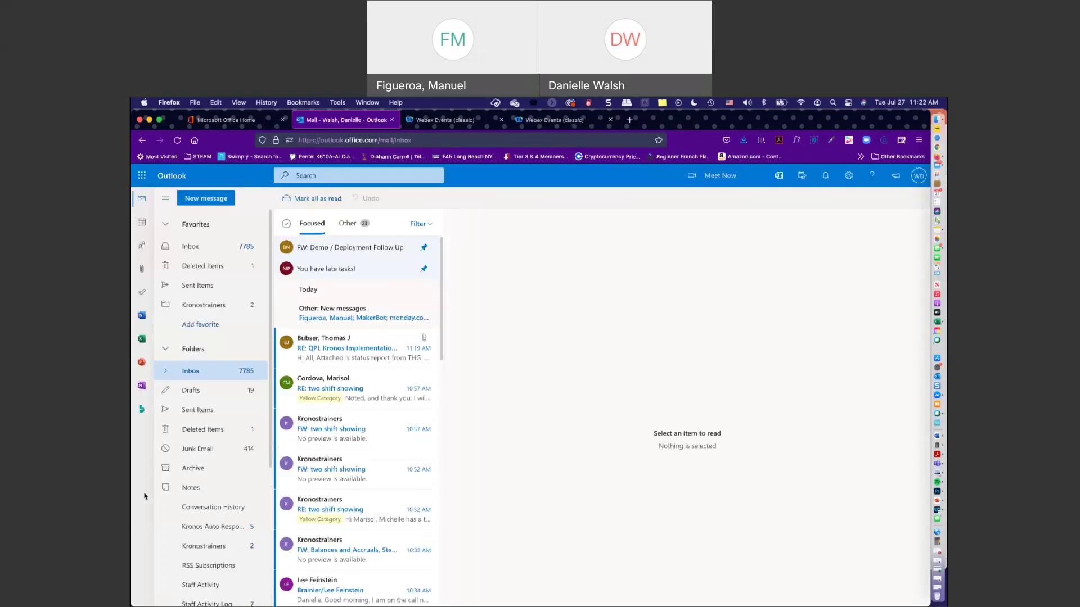
- In People, scroll the Offline Global Address List and settle on the 365 migration group
{"action": "left_click", "coordinate": [143, 248]}
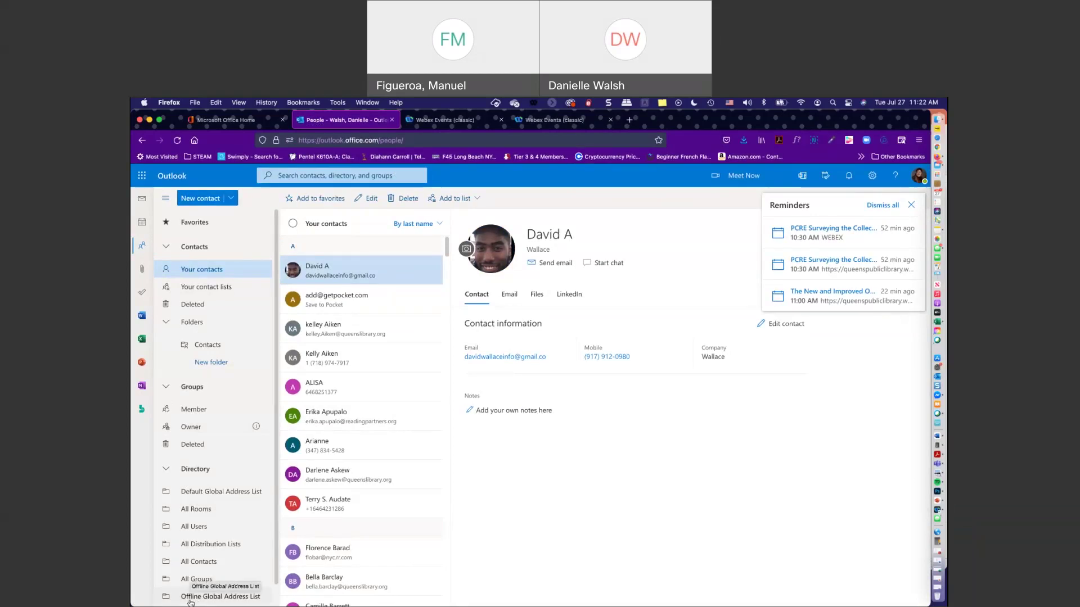
{"action": "left_click", "coordinate": [190, 597]}
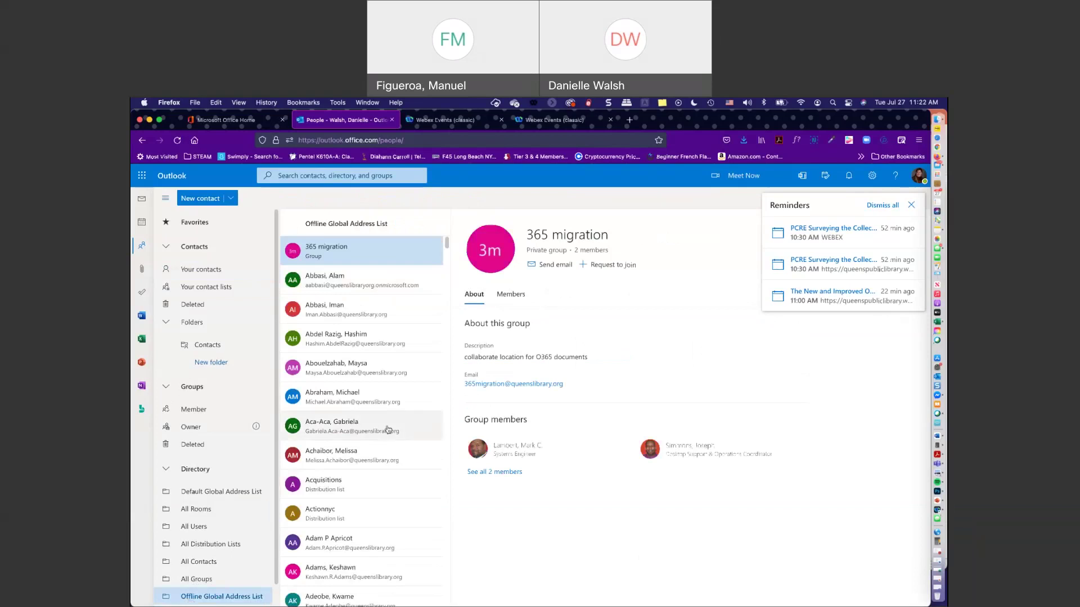
{"action": "scroll", "coordinate": [387, 429], "scroll_direction": "down", "scroll_amount": 3}
{"action": "scroll", "coordinate": [387, 429], "scroll_direction": "down", "scroll_amount": 3}
{"action": "scroll", "coordinate": [388, 430], "scroll_direction": "down", "scroll_amount": 3}
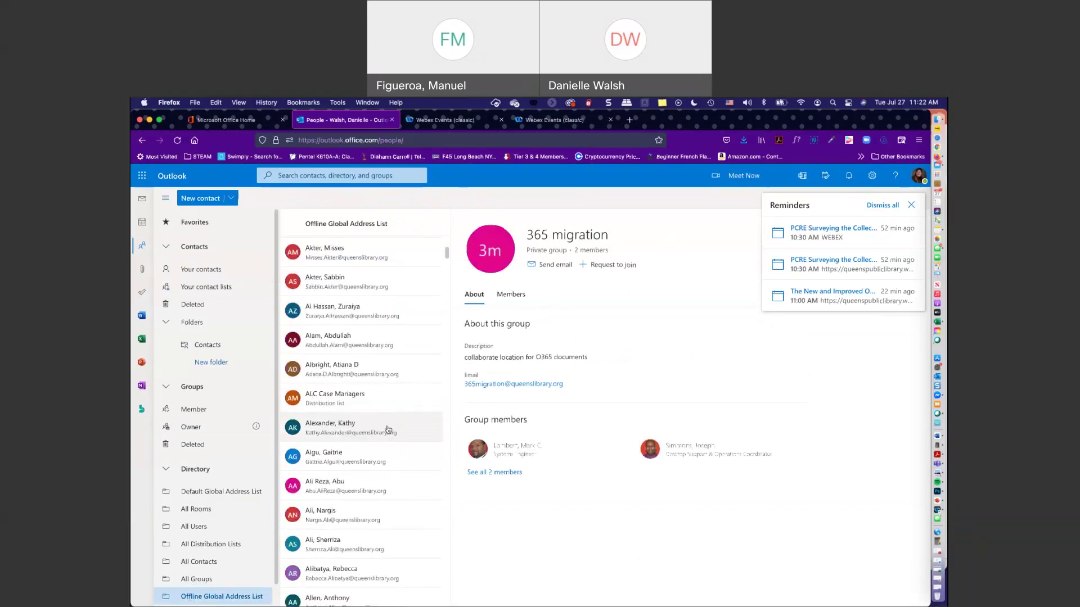
{"action": "scroll", "coordinate": [388, 430], "scroll_direction": "down", "scroll_amount": 7}
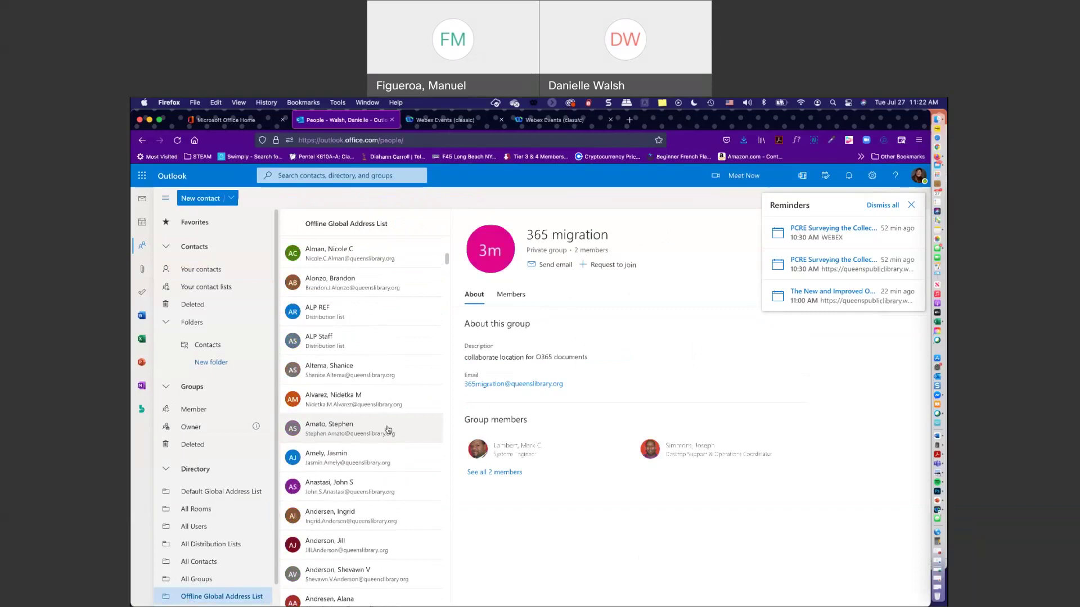
{"action": "scroll", "coordinate": [387, 429], "scroll_direction": "up", "scroll_amount": 15}
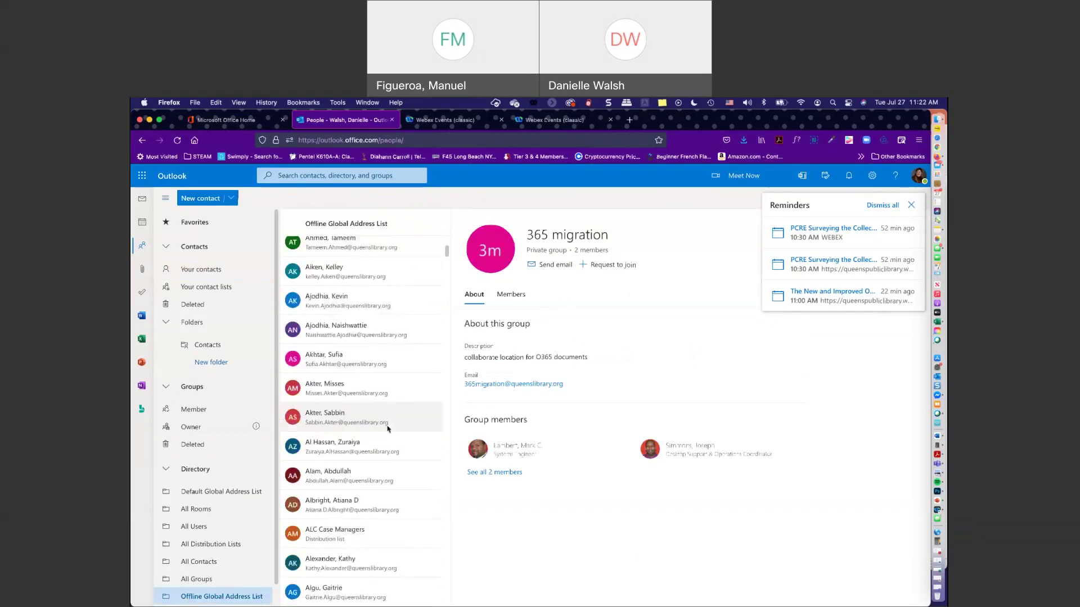
{"action": "scroll", "coordinate": [387, 429], "scroll_direction": "up", "scroll_amount": 8}
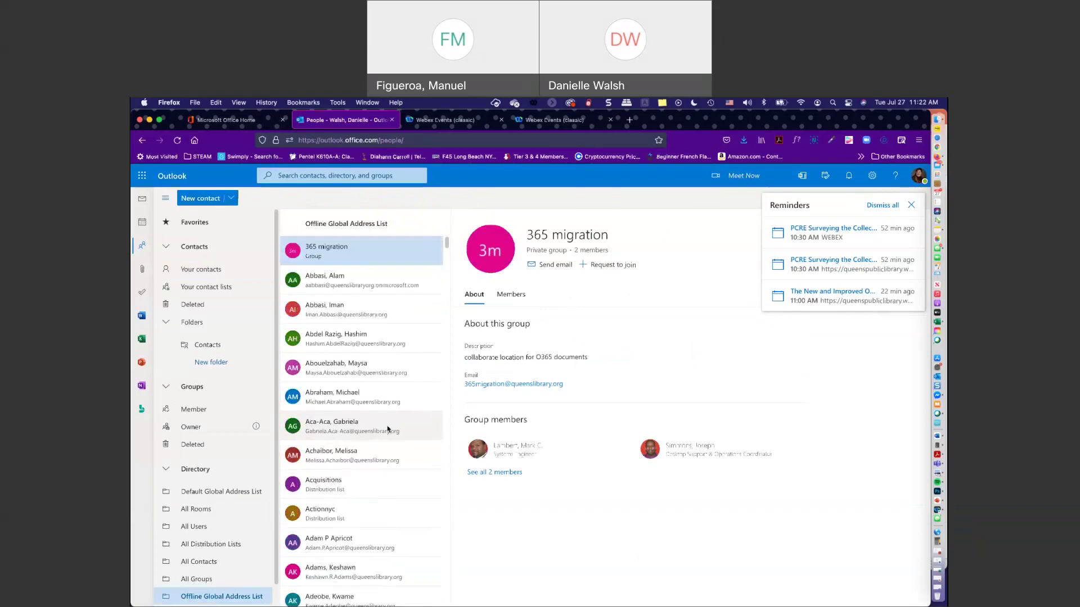
- Show the July 2021 month calendar and dismiss all reminders
{"action": "left_click", "coordinate": [141, 223]}
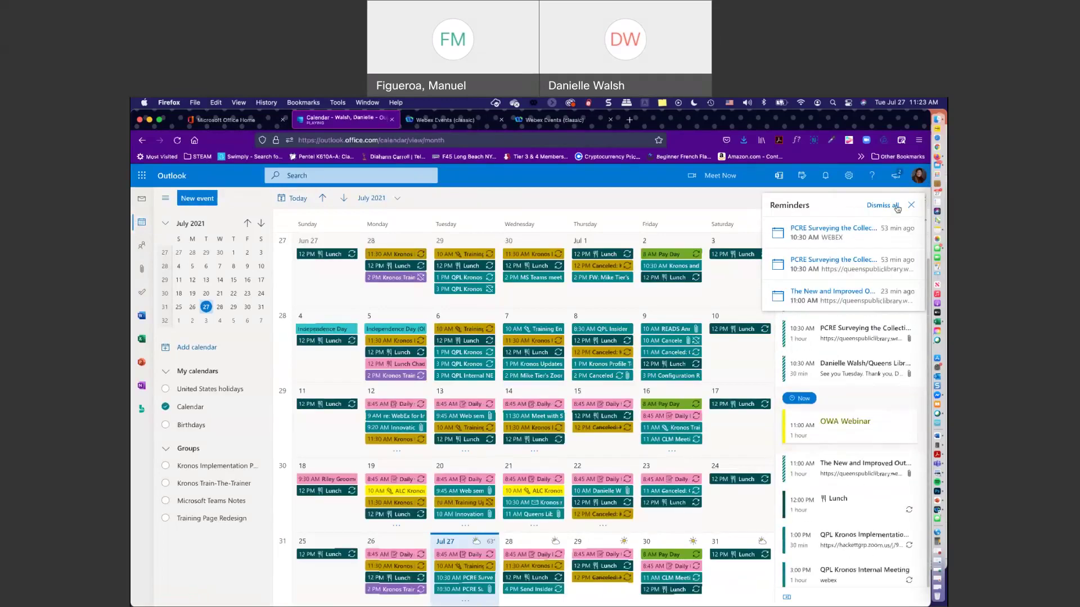
{"action": "left_click", "coordinate": [909, 206]}
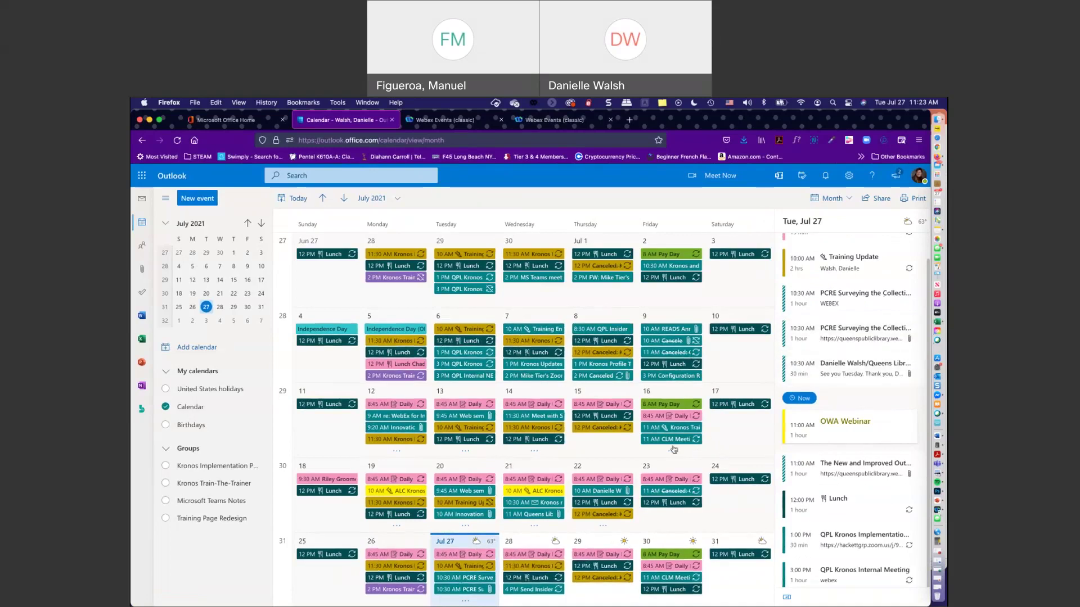
- Create a July 27, 12:00–12:30 PM event, discarding a weekly repeat so it stays Never
{"action": "left_click", "coordinate": [191, 200]}
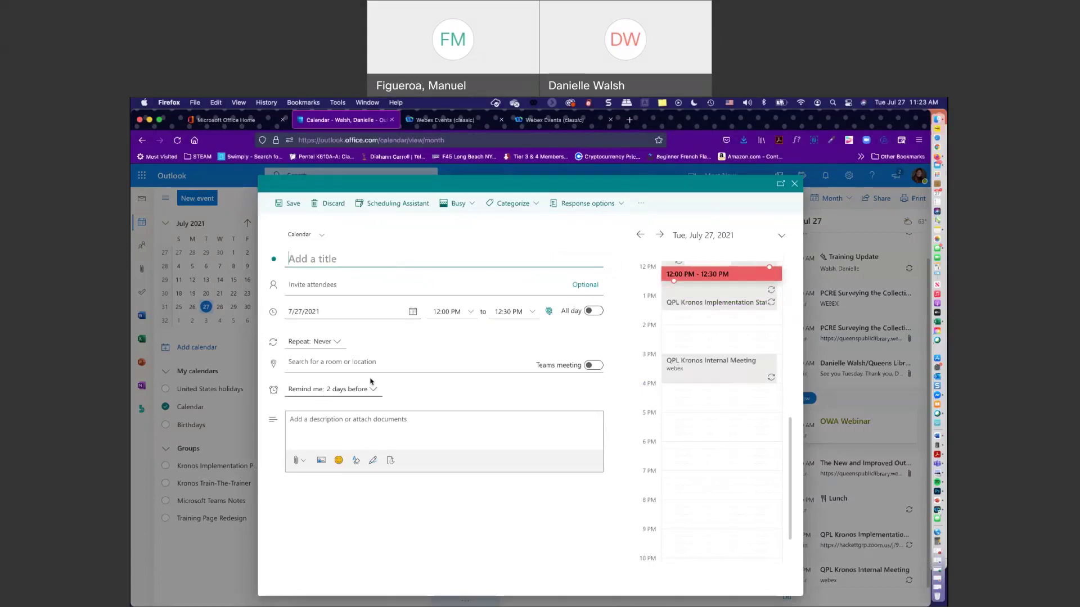
{"action": "left_click", "coordinate": [337, 346]}
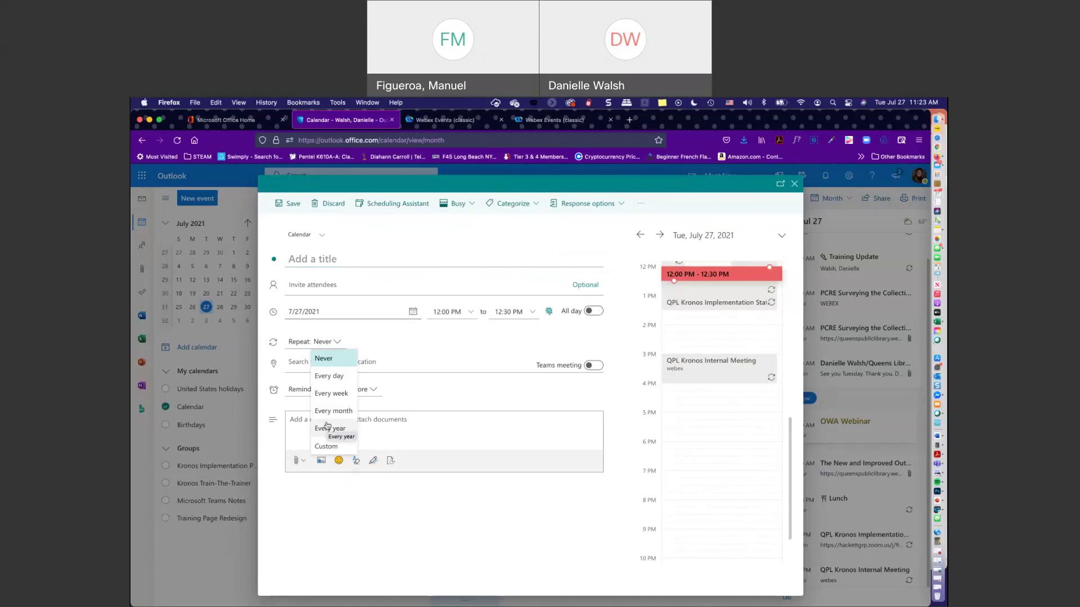
{"action": "left_click", "coordinate": [322, 394]}
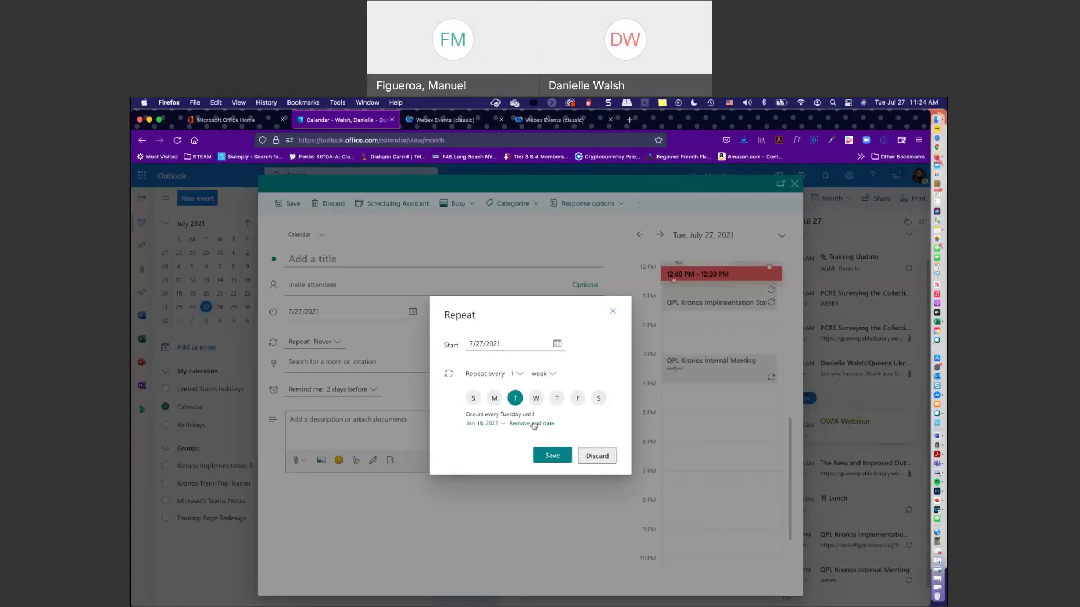
{"action": "left_click", "coordinate": [598, 456]}
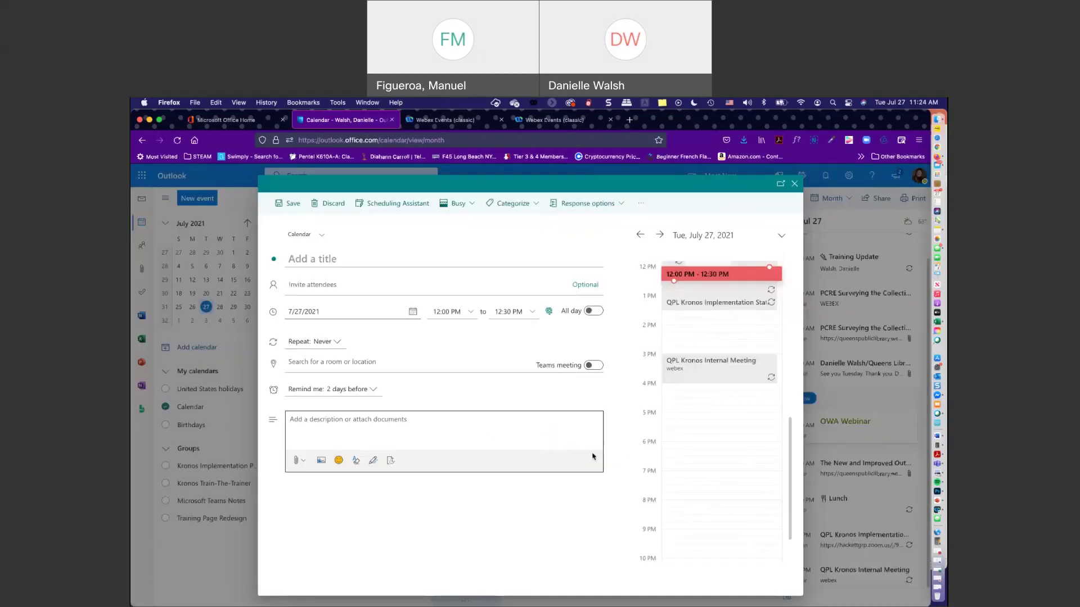
{"action": "left_click", "coordinate": [540, 204]}
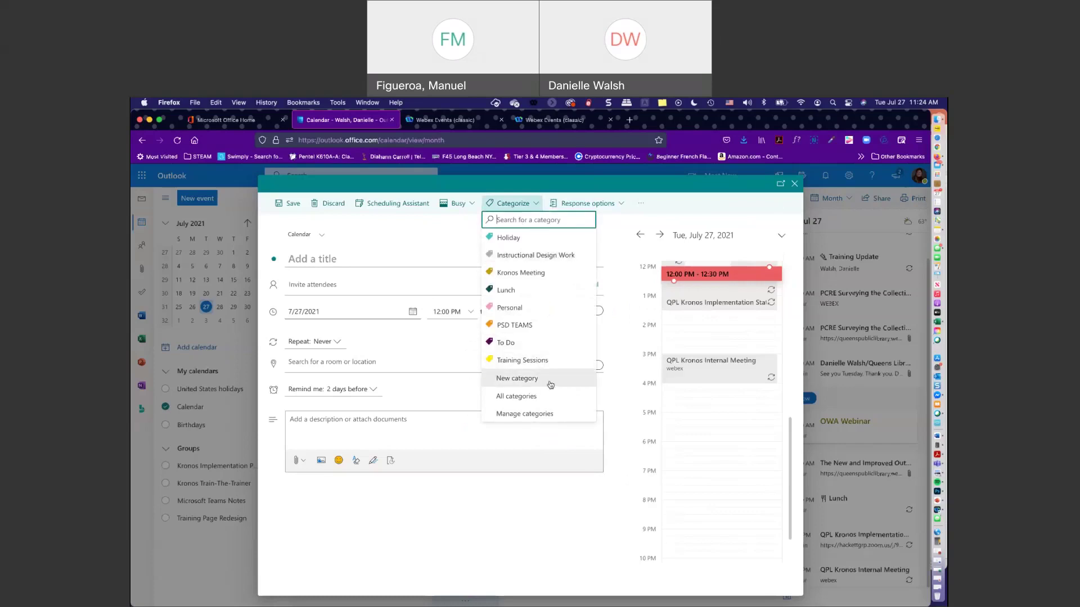
{"action": "left_click", "coordinate": [512, 414]}
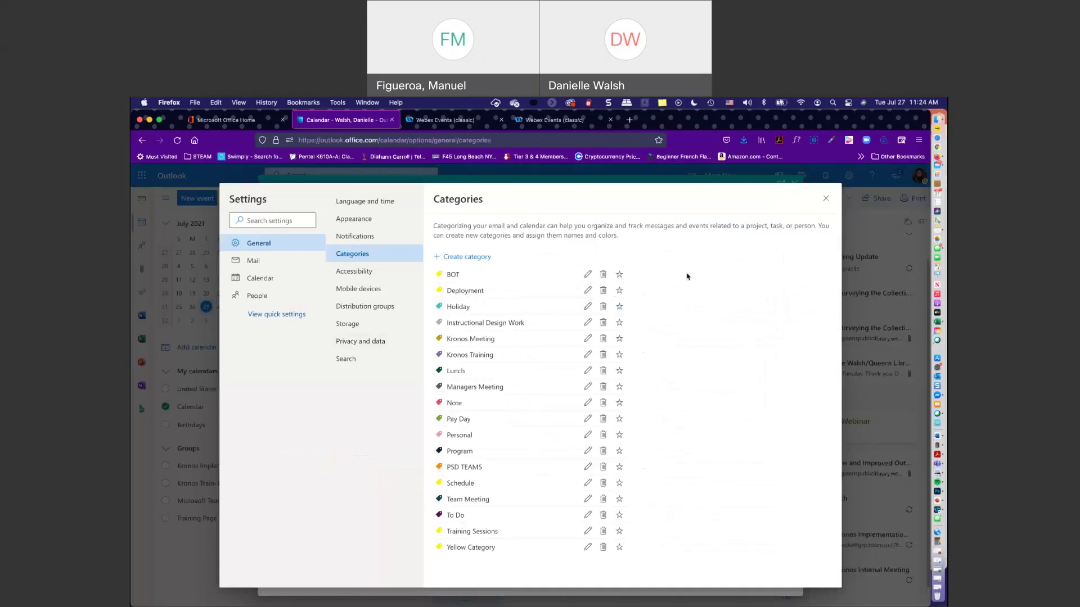
{"action": "left_click", "coordinate": [825, 202]}
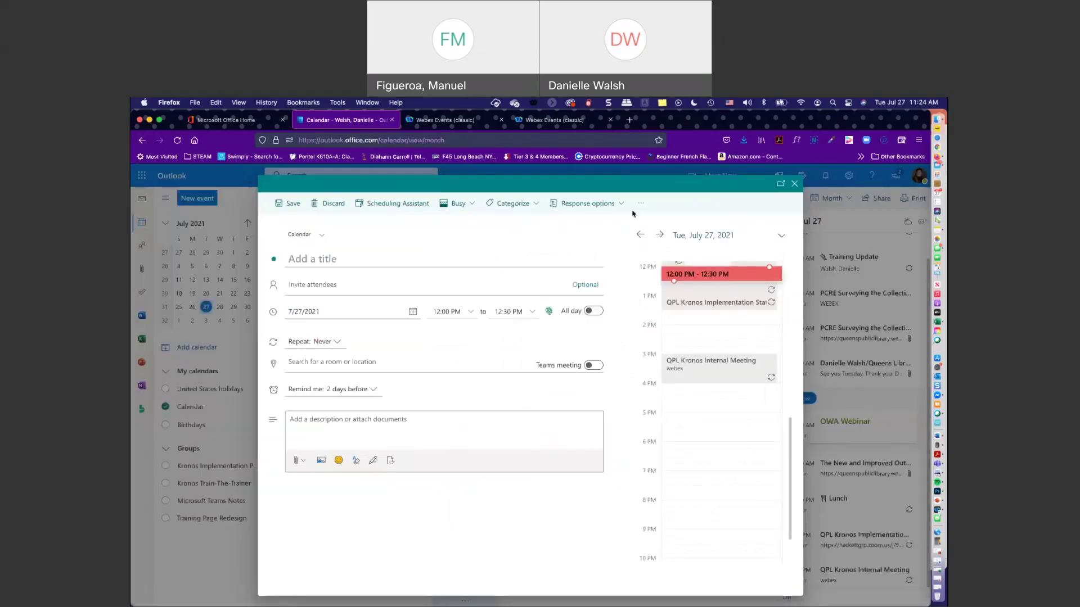
{"action": "left_click", "coordinate": [622, 205]}
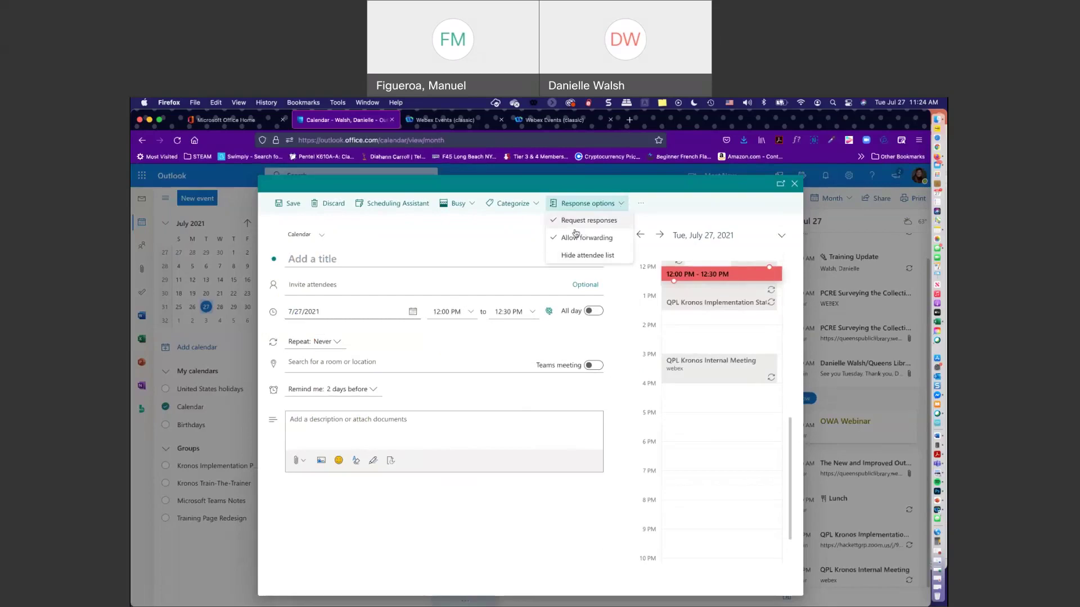
{"action": "left_click", "coordinate": [638, 203]}
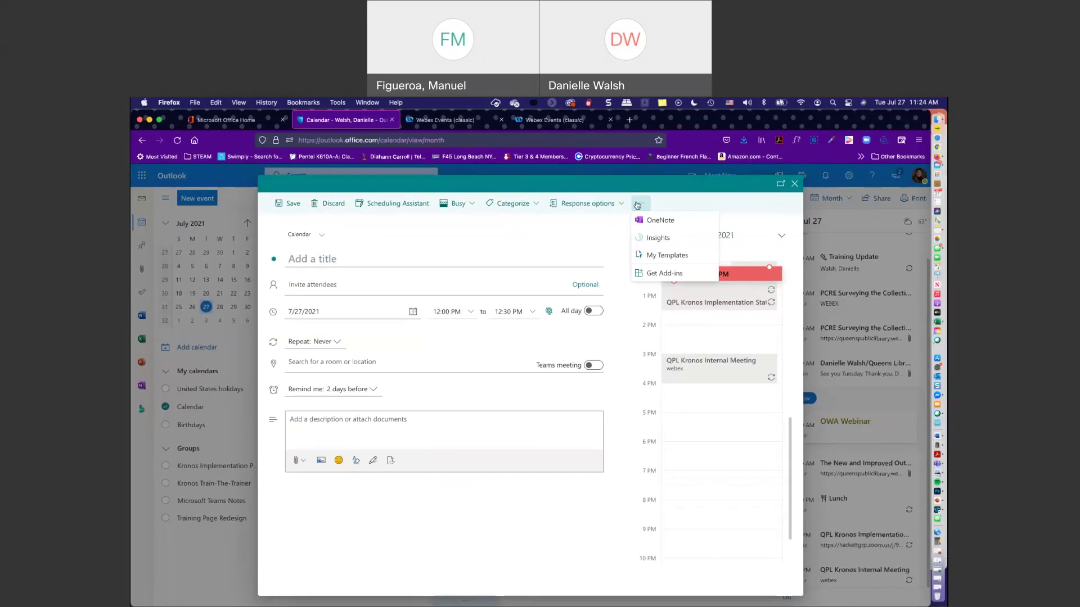
{"action": "left_click", "coordinate": [493, 243]}
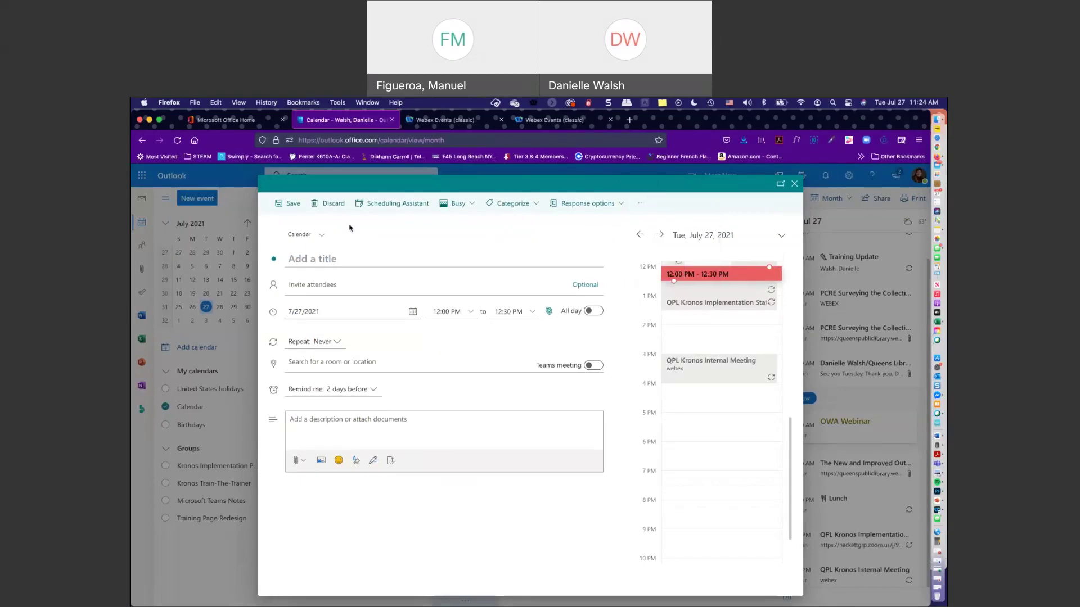
- Check attendee availability in Scheduling Assistant, leave it, and discard the unsaved July 27 event
{"action": "left_click", "coordinate": [405, 206]}
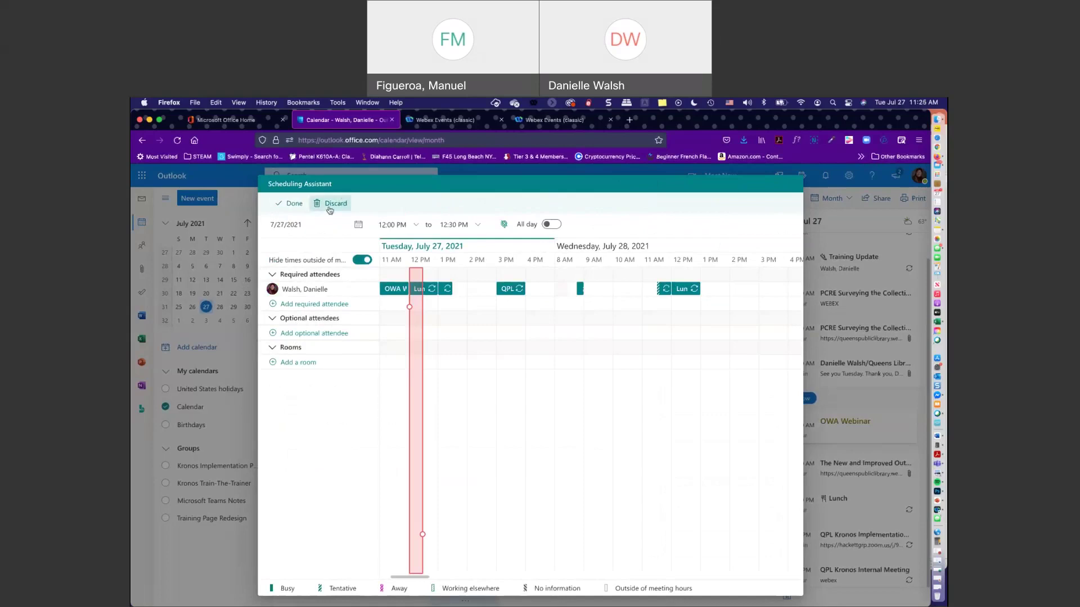
{"action": "left_click", "coordinate": [330, 206]}
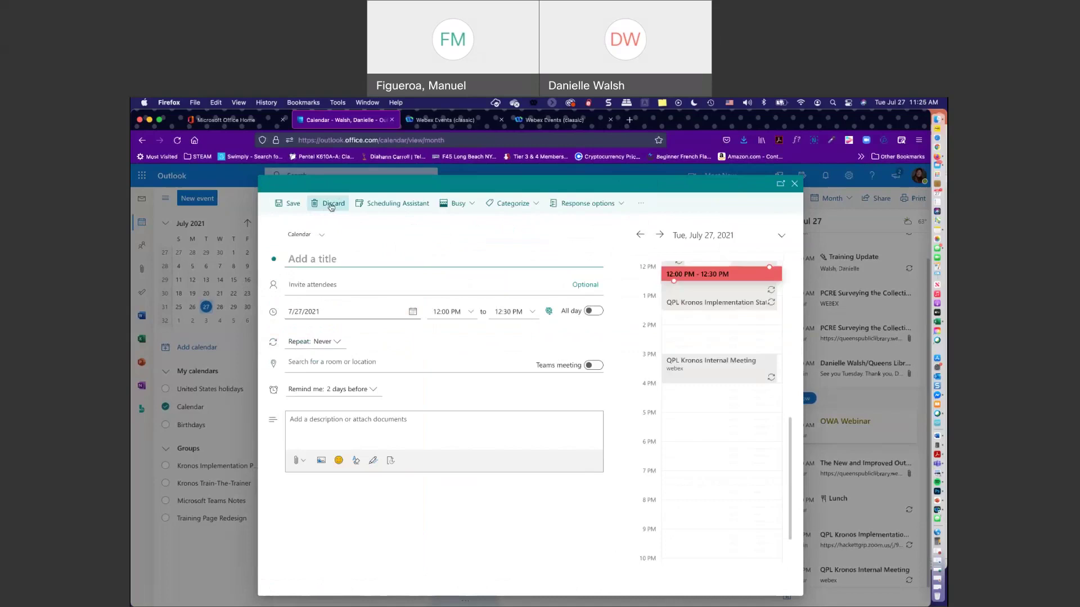
{"action": "left_click", "coordinate": [331, 204]}
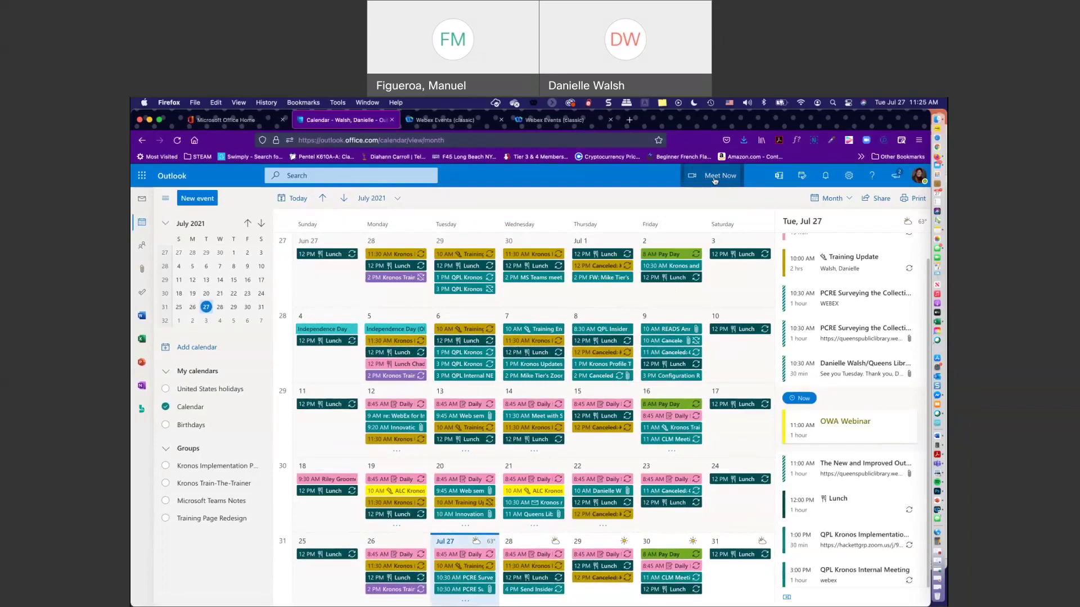
- Start a Meet Now Teams meeting, decline the msteams app prompt, and return to the calendar
{"action": "left_click", "coordinate": [714, 180]}
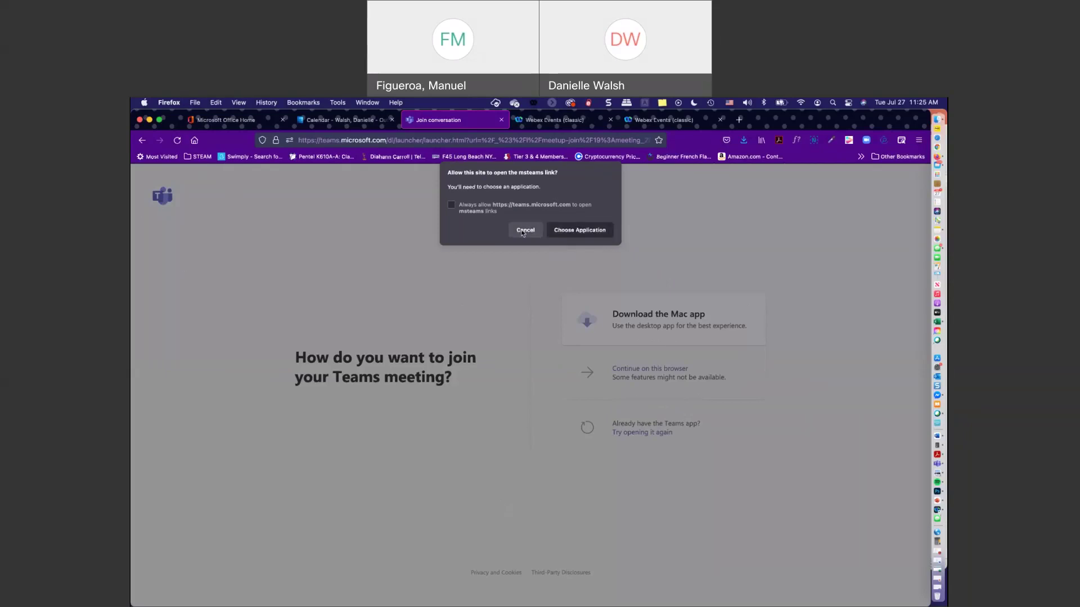
{"action": "left_click", "coordinate": [571, 226]}
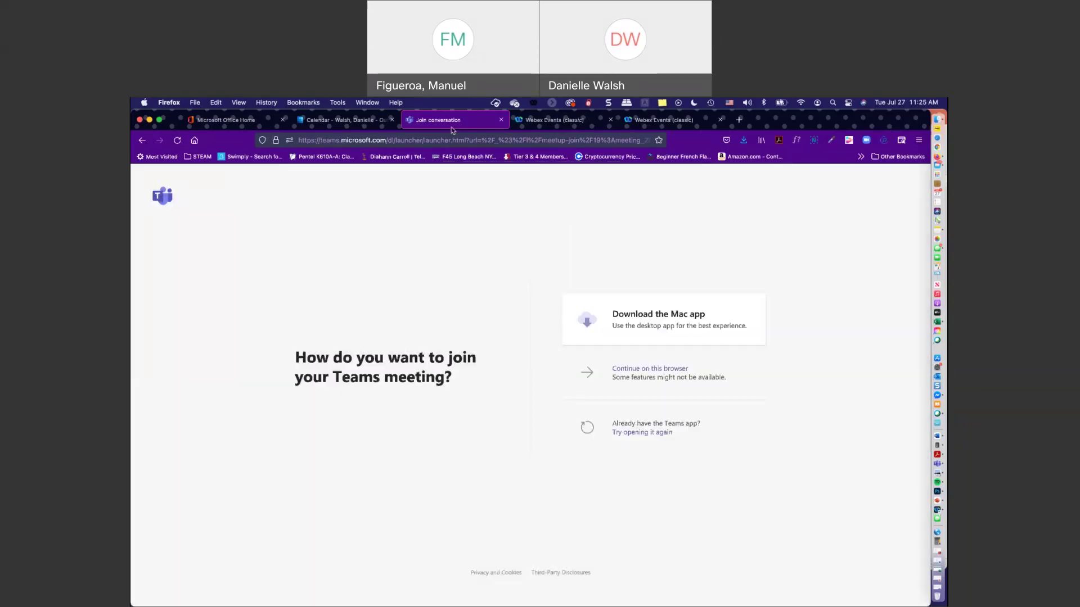
{"action": "left_click", "coordinate": [356, 120]}
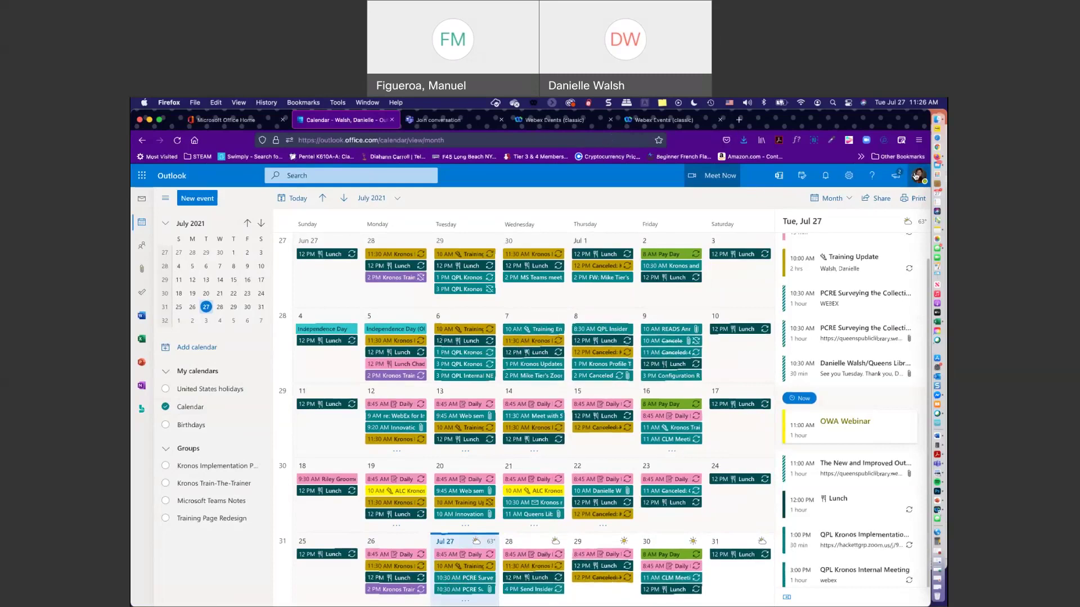
- Sign out from the profile picture's account panel
{"action": "left_click", "coordinate": [915, 176]}
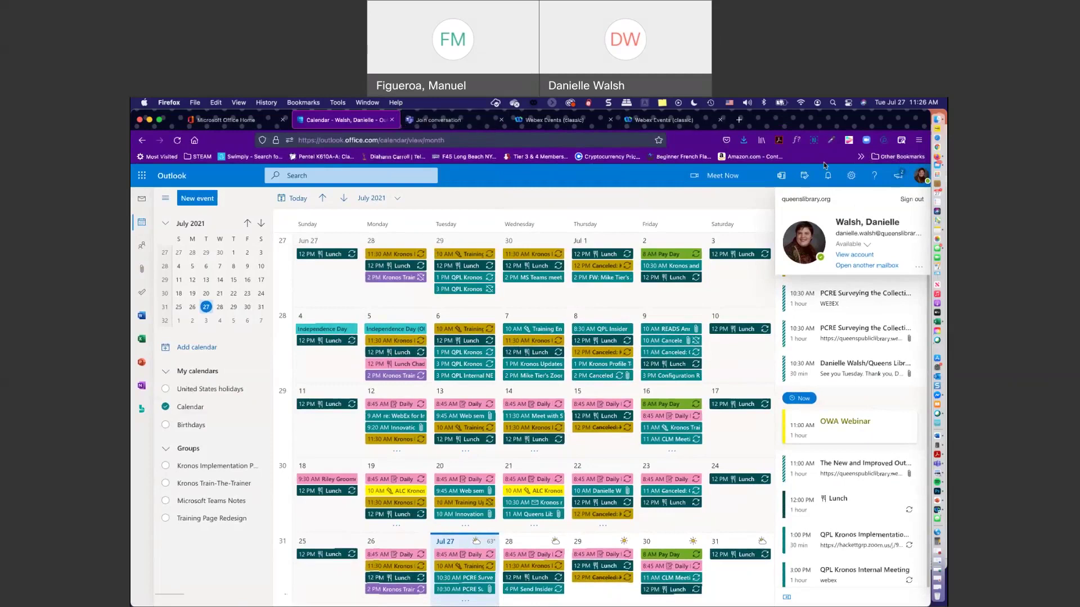
{"action": "left_click", "coordinate": [911, 199]}
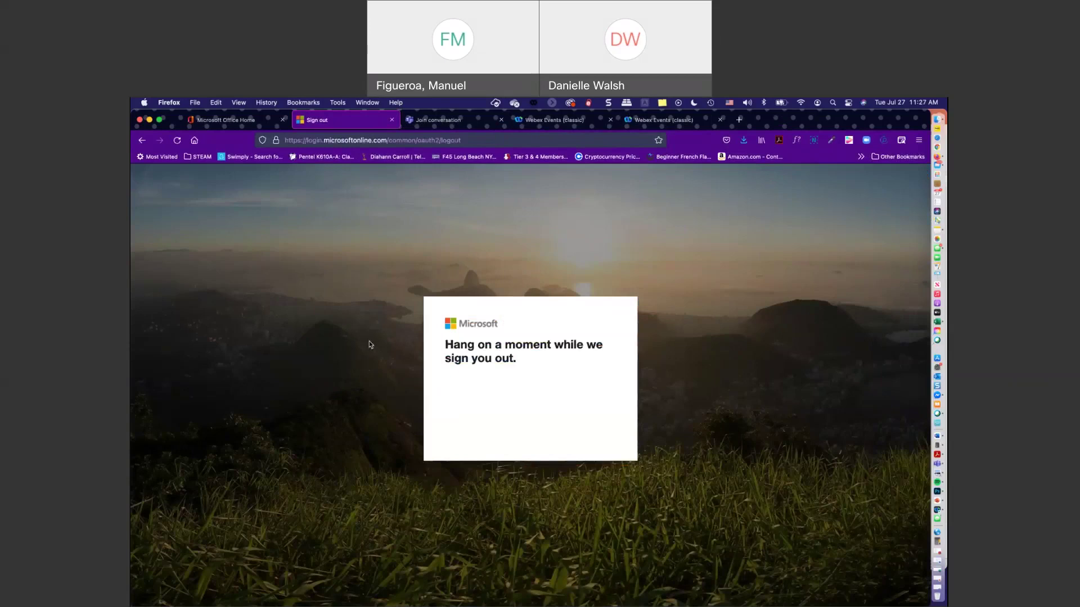
- Paste the YouTube video link into Firefox's address bar on the signed-out page
{"action": "left_click", "coordinate": [484, 141]}
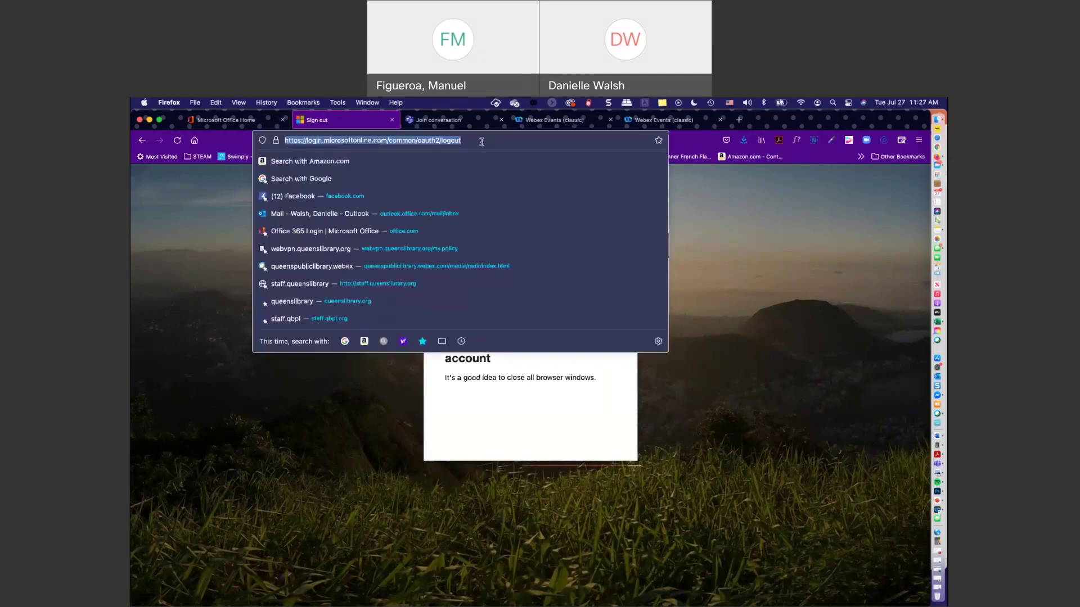
{"action": "right_click", "coordinate": [482, 141]}
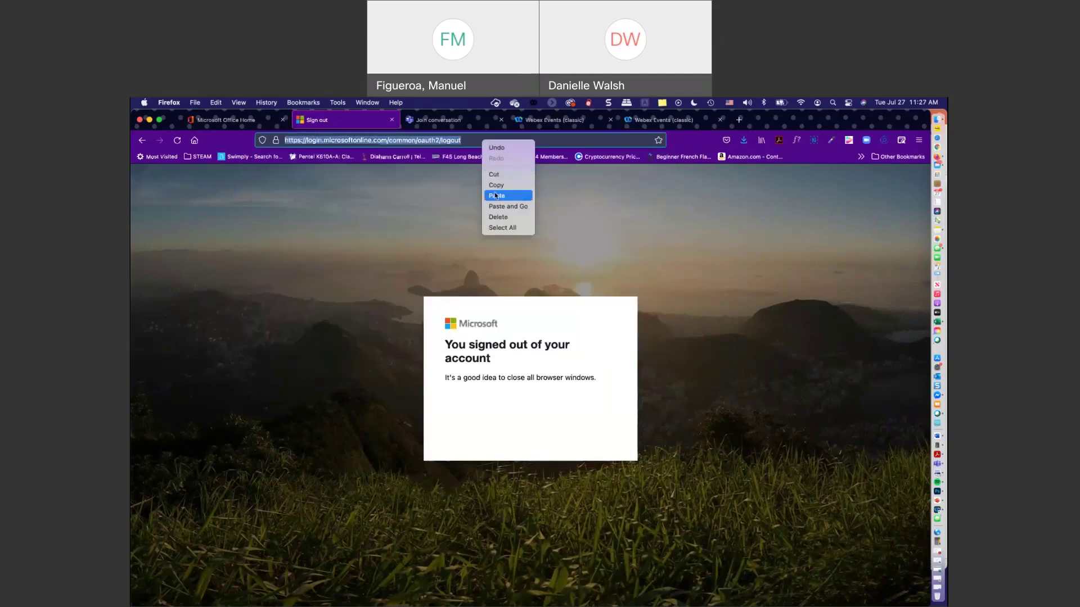
{"action": "left_click", "coordinate": [496, 195]}
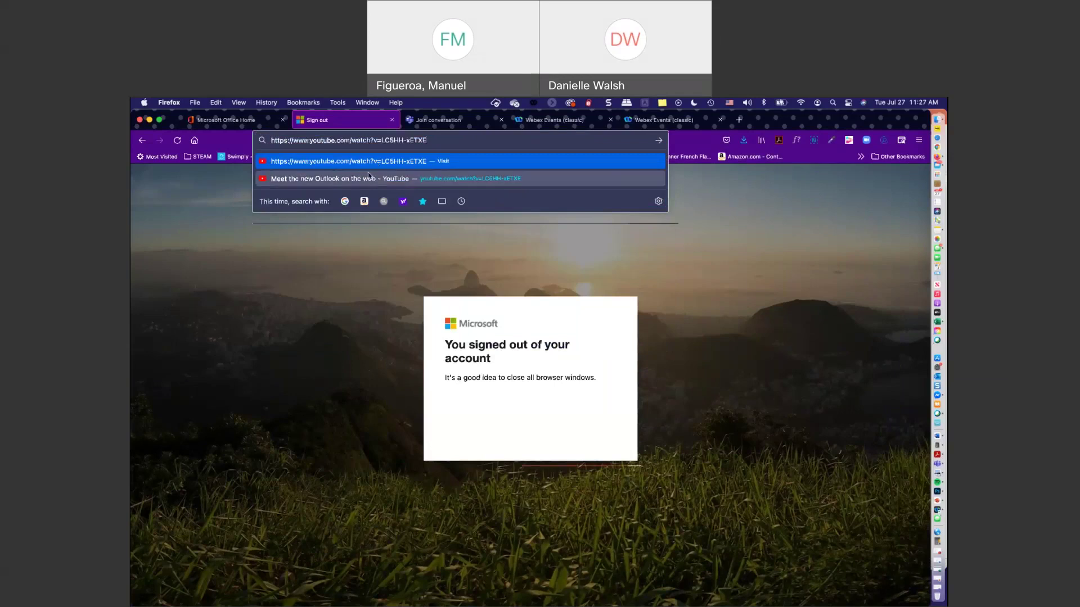
- Select the whole YouTube address, then bring the Teams chat window to the front
{"action": "left_click", "coordinate": [682, 144]}
{"action": "left_click", "coordinate": [273, 140]}
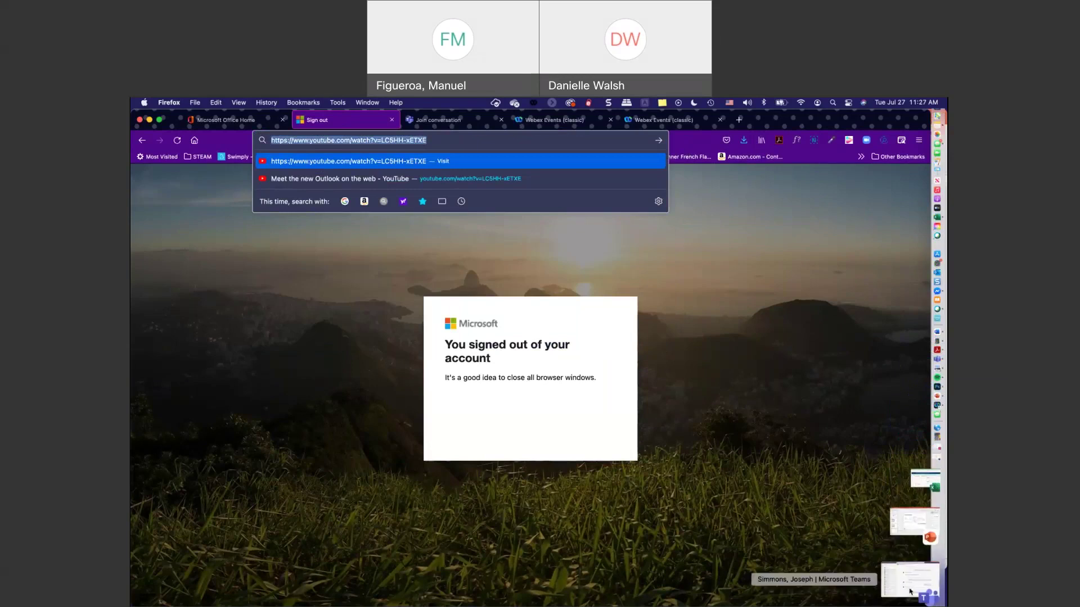
{"action": "left_click", "coordinate": [911, 592]}
- Copy 'outlook.com' from the Teams chat message, then minimize Teams to reveal Firefox
{"action": "mouse_move", "coordinate": [618, 388]}
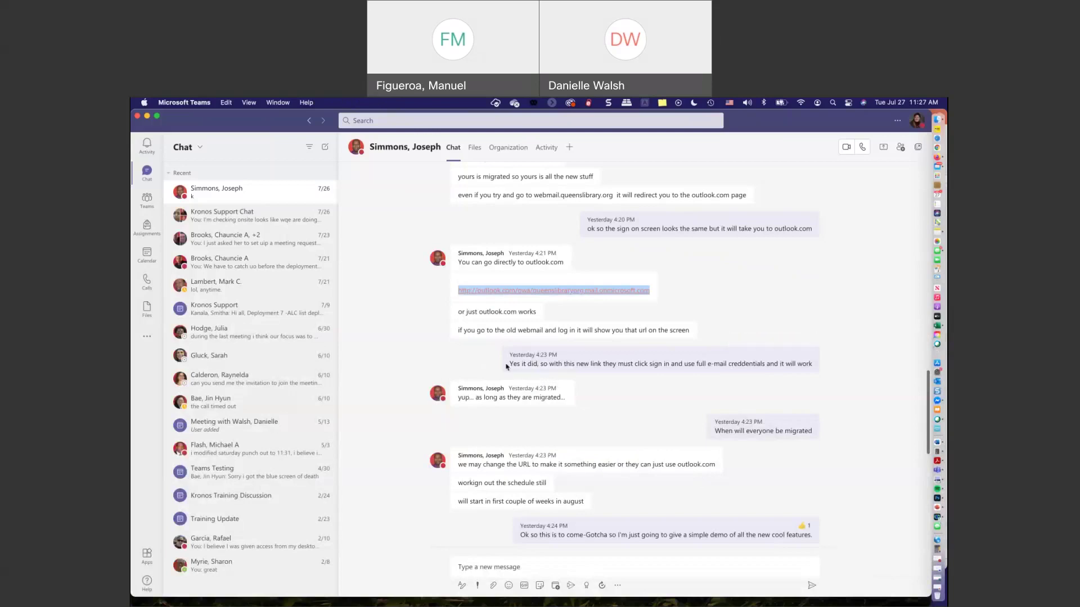
{"action": "mouse_move", "coordinate": [496, 326]}
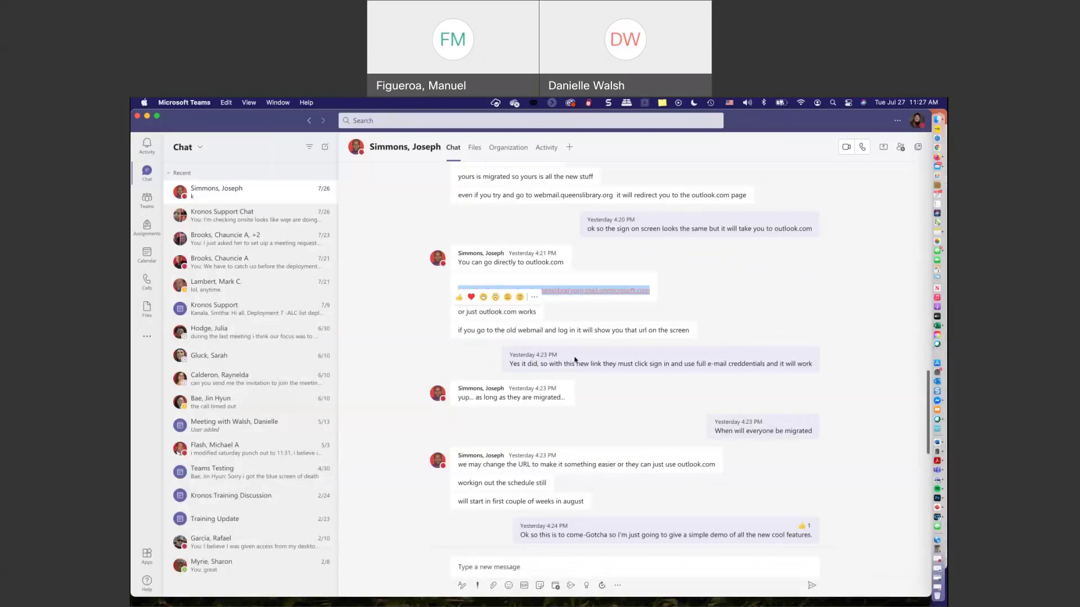
{"action": "mouse_move", "coordinate": [479, 312]}
{"action": "left_mouse_down"}
{"action": "mouse_move", "coordinate": [541, 322]}
{"action": "mouse_move", "coordinate": [480, 310]}
{"action": "left_mouse_up"}
{"action": "left_click", "coordinate": [519, 311]}
{"action": "right_click", "coordinate": [490, 315]}
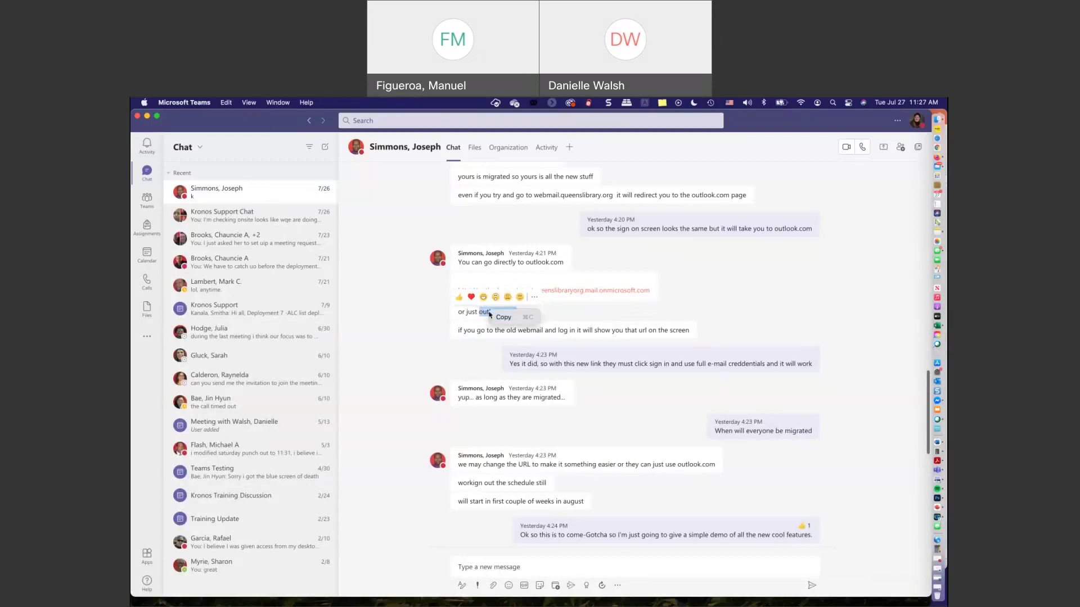
{"action": "left_click", "coordinate": [499, 318]}
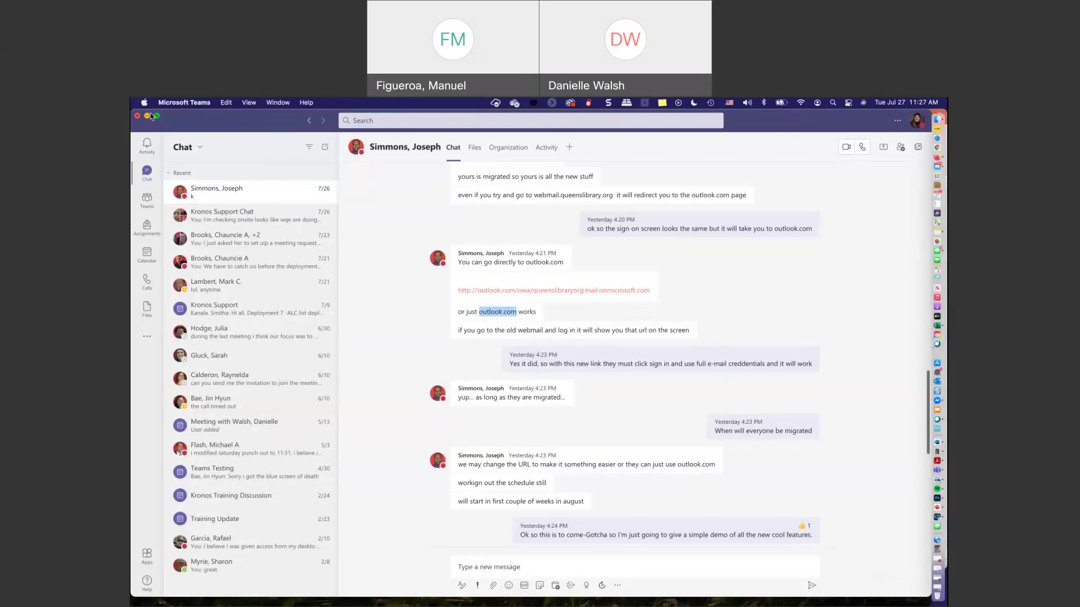
{"action": "left_click", "coordinate": [146, 117]}
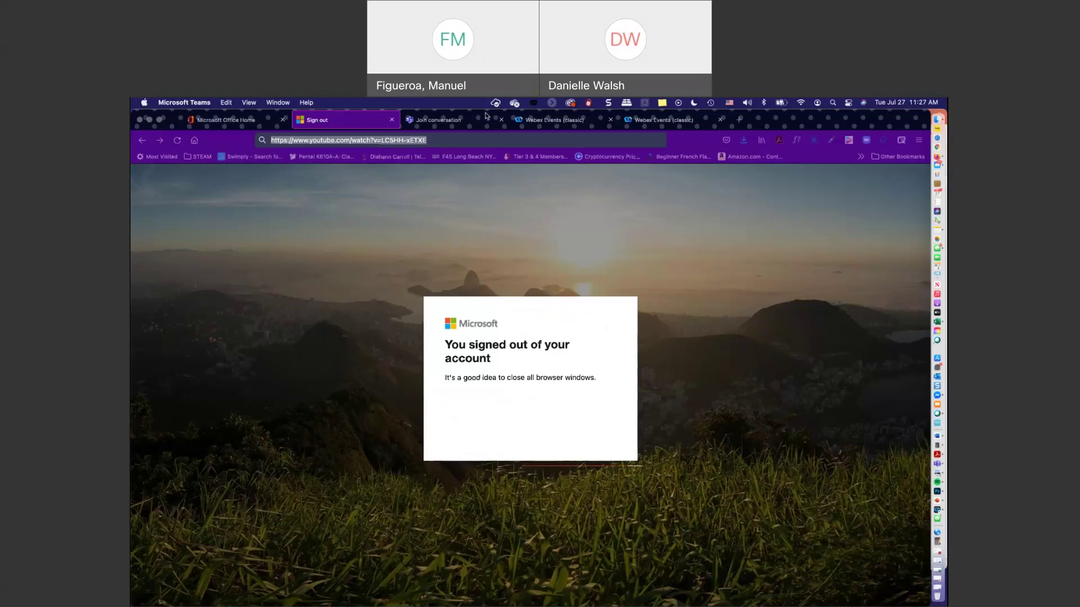
- Navigate Firefox to outlook.com
{"action": "left_click", "coordinate": [455, 144]}
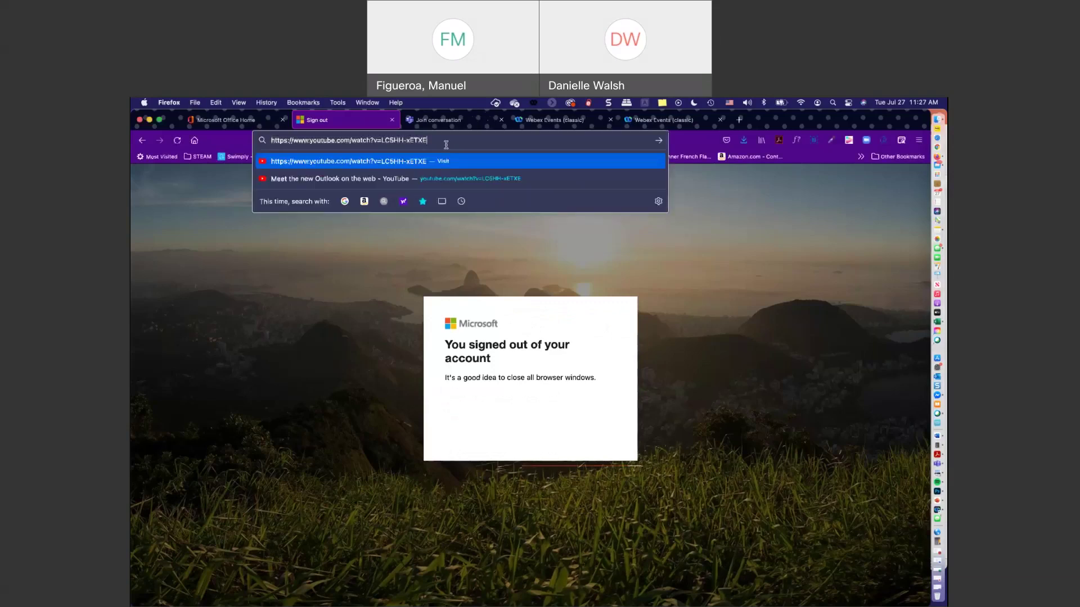
{"action": "type", "text": "outlook.com"}
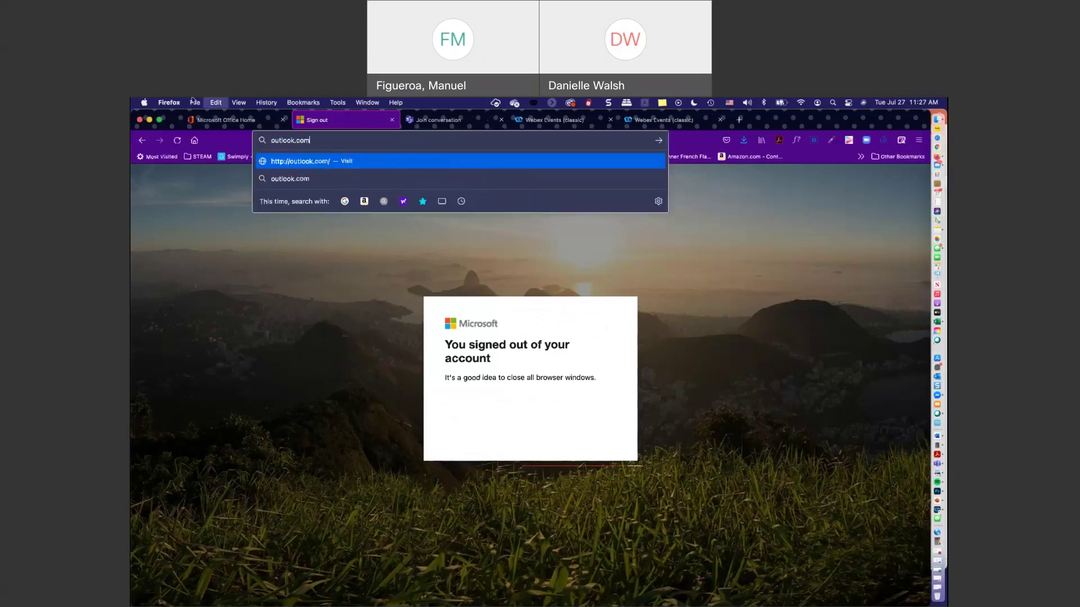
{"action": "key", "text": "Return"}
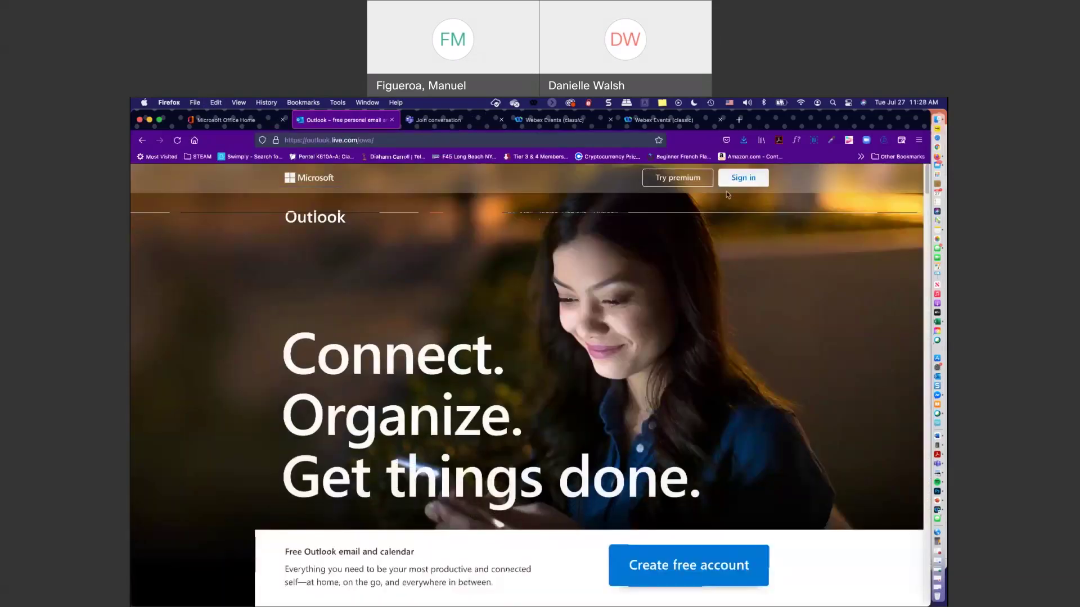
- Sign in with the work e-mail and pasted account password, choosing to stay signed in
{"action": "left_click", "coordinate": [738, 179]}
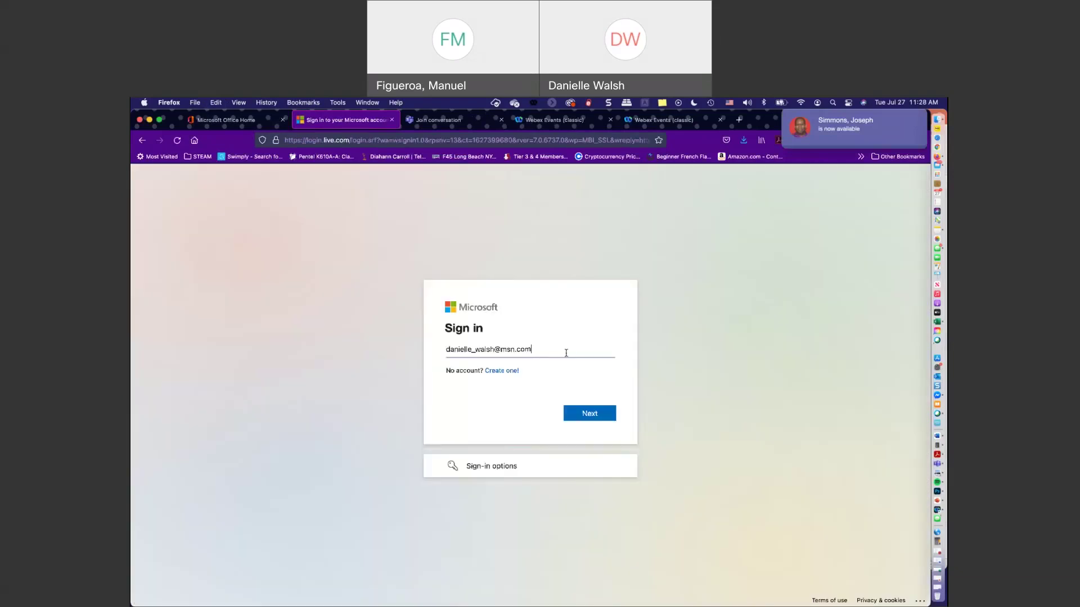
{"action": "left_click", "coordinate": [566, 353]}
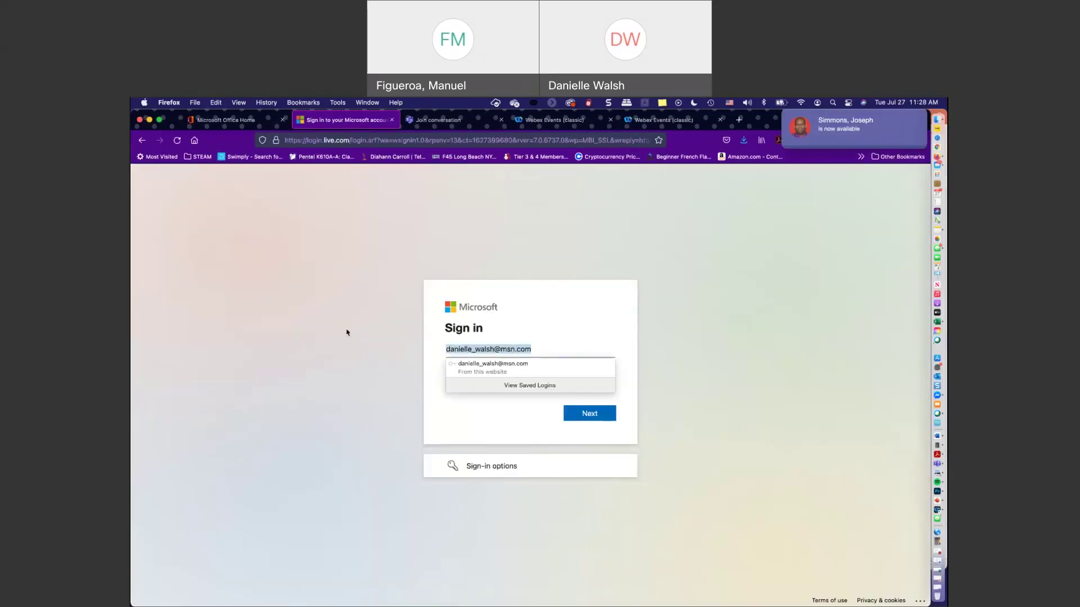
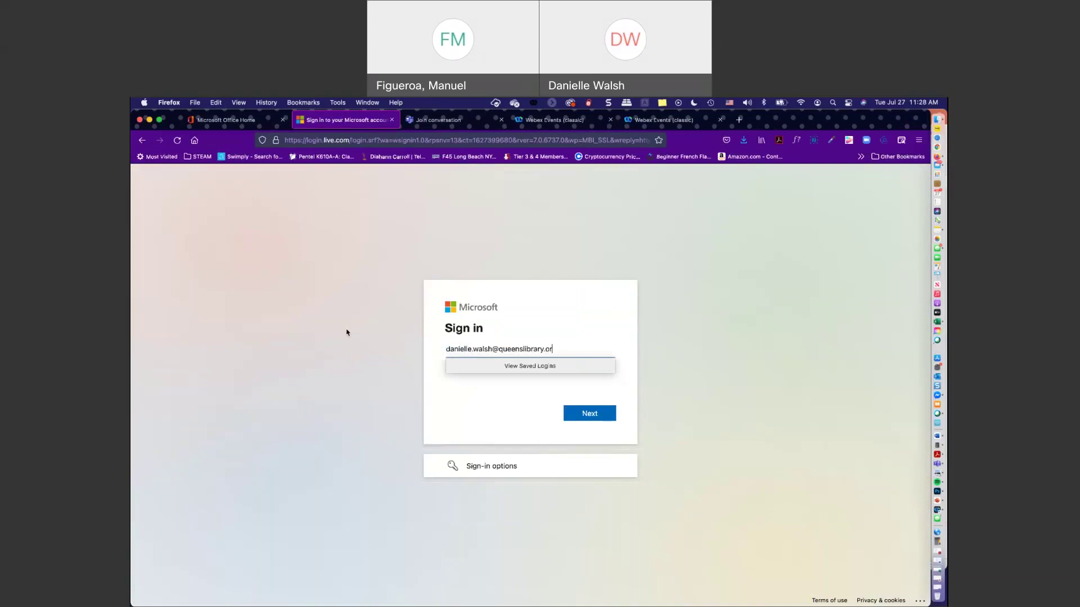
{"action": "left_click", "coordinate": [230, 376]}
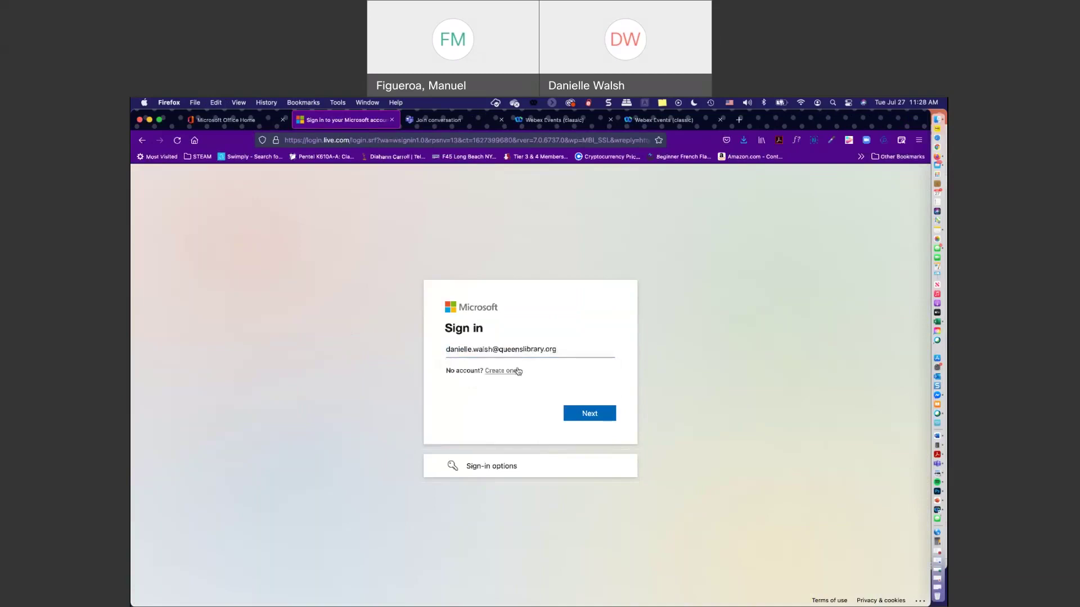
{"action": "left_click", "coordinate": [577, 419]}
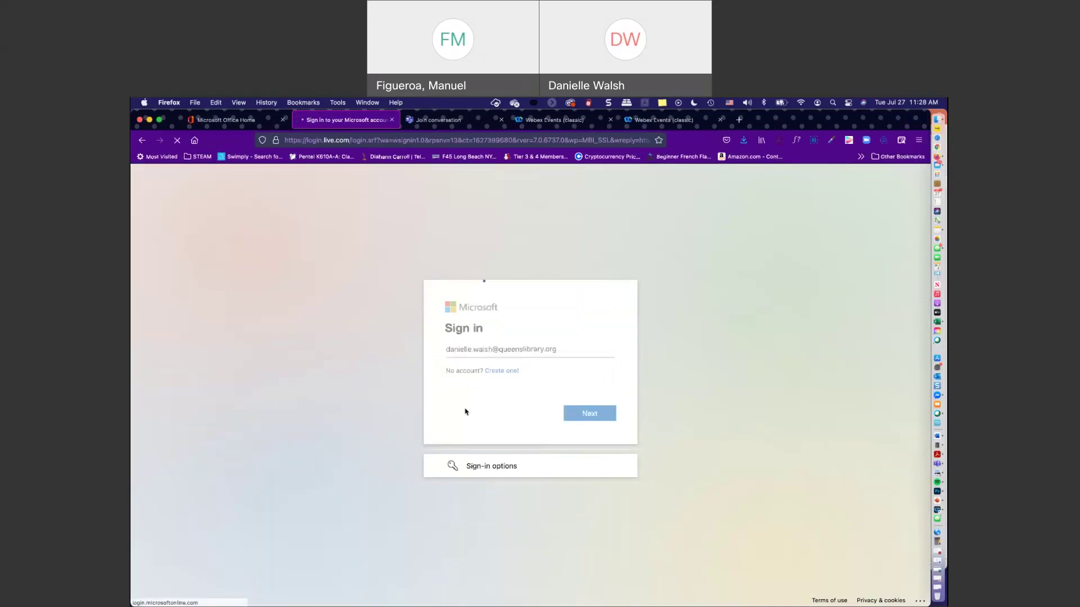
{"action": "key", "text": "super+v"}
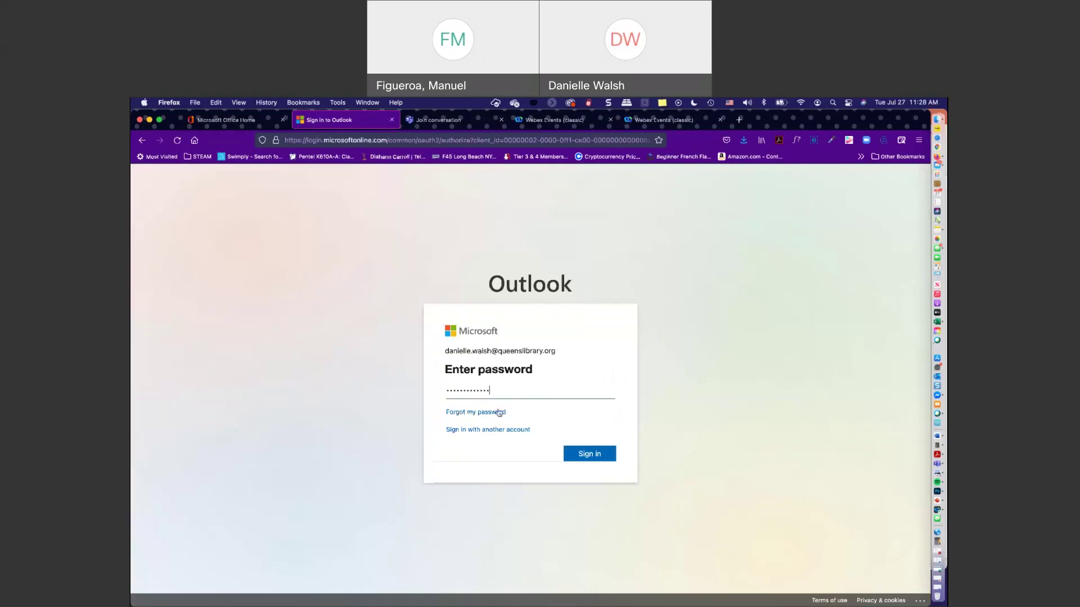
{"action": "left_click", "coordinate": [582, 460]}
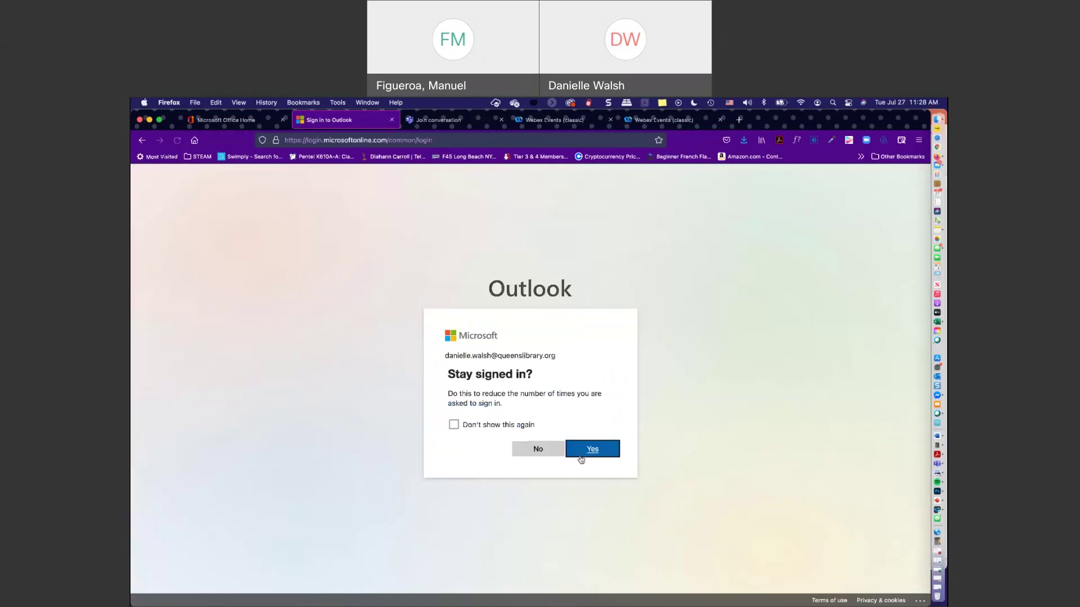
{"action": "left_click", "coordinate": [582, 459]}
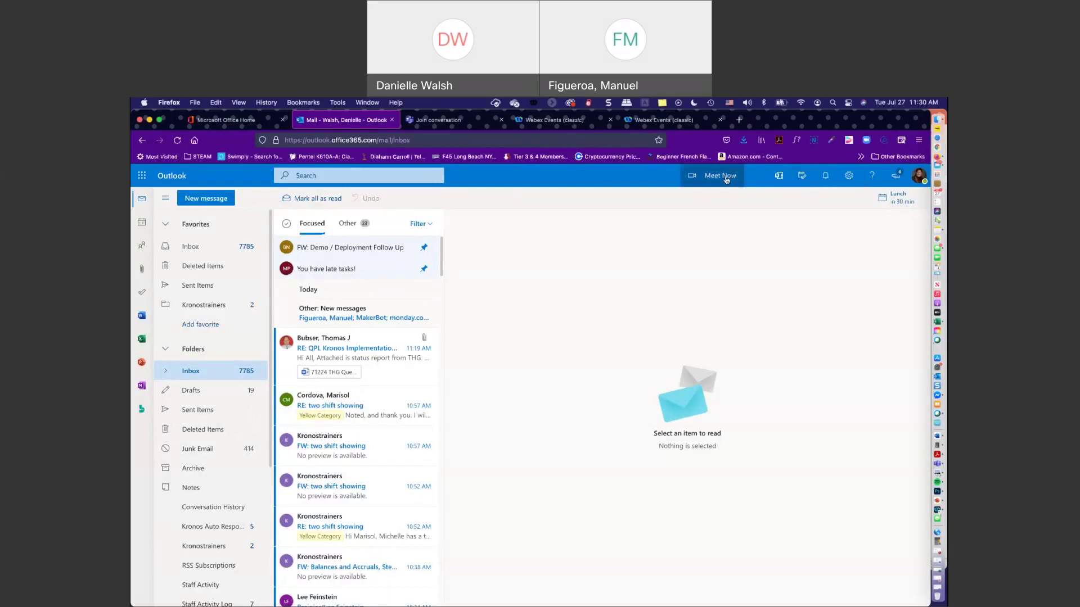
- Start a Meet Now meeting from Outlook and open its link in the Microsoft Teams app
{"action": "left_click", "coordinate": [722, 176]}
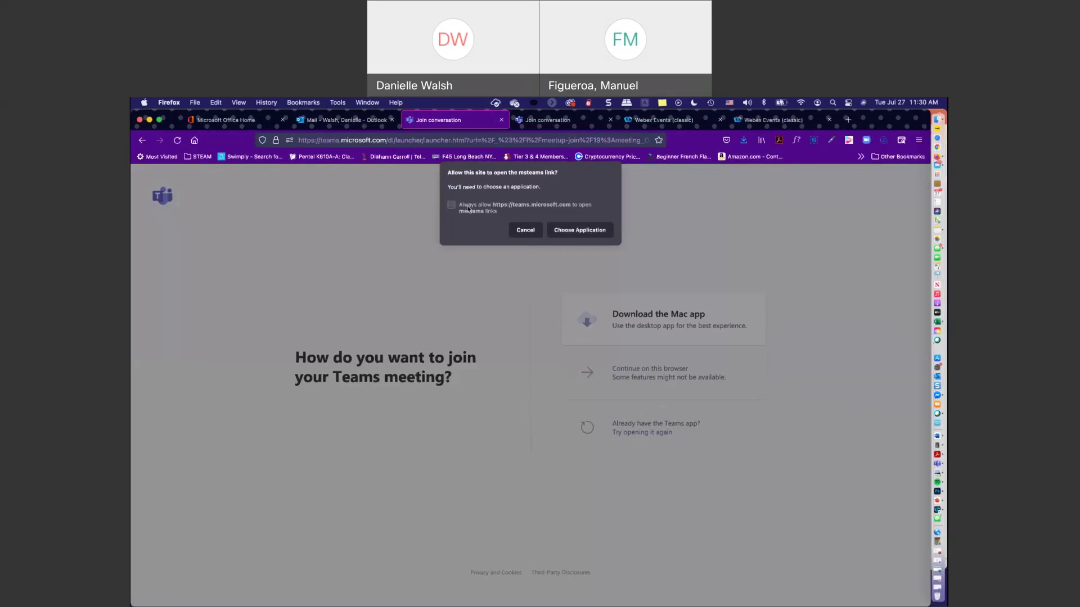
{"action": "left_click", "coordinate": [577, 230]}
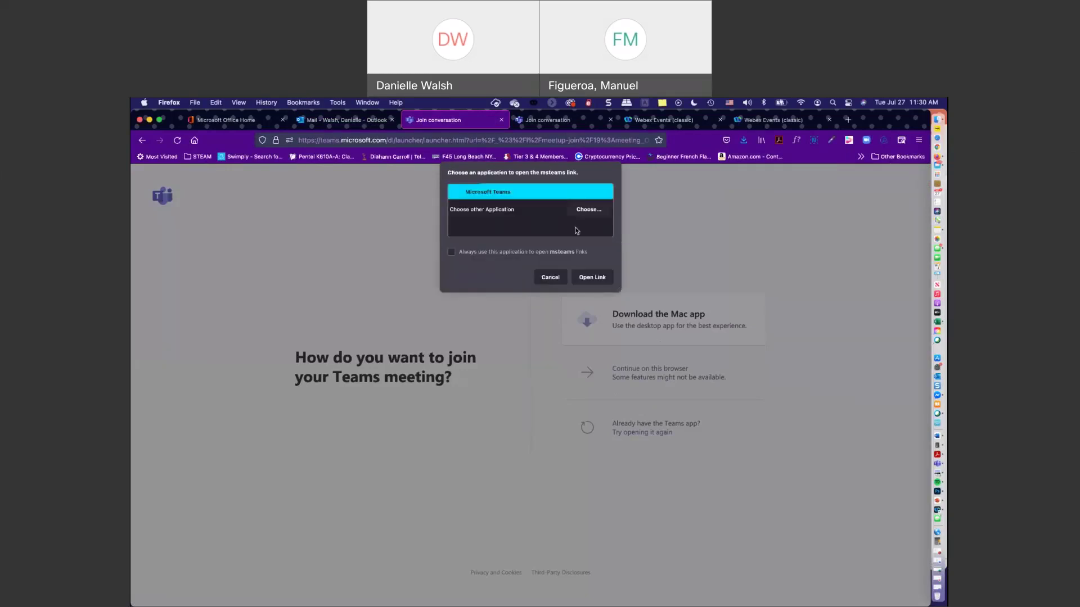
{"action": "left_click", "coordinate": [593, 278]}
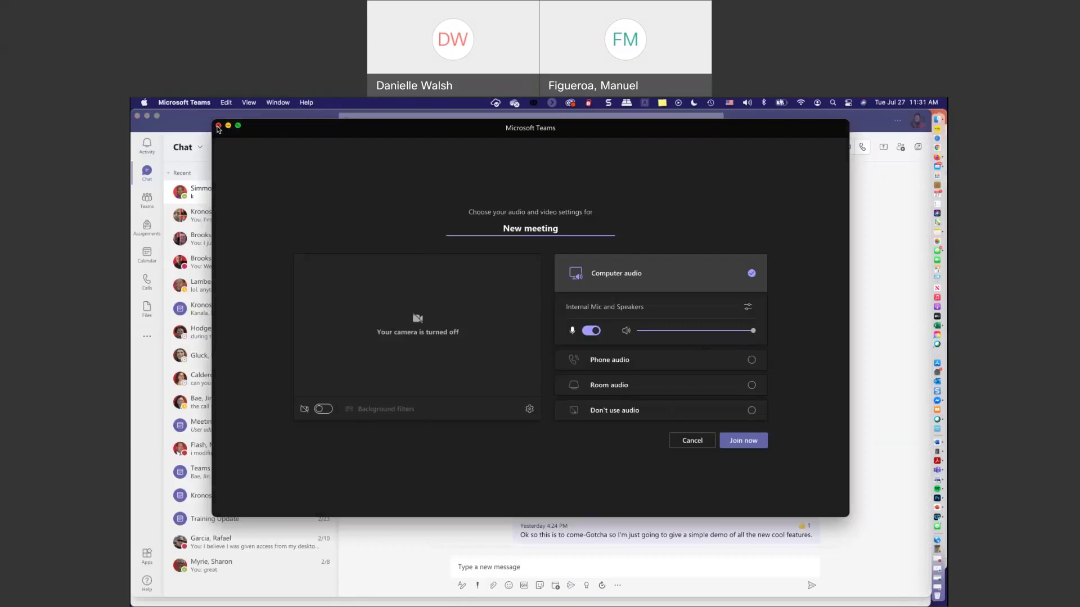
- Close the unjoined Teams meeting, minimize Teams, and return to the Outlook mail tab
{"action": "left_click", "coordinate": [218, 127]}
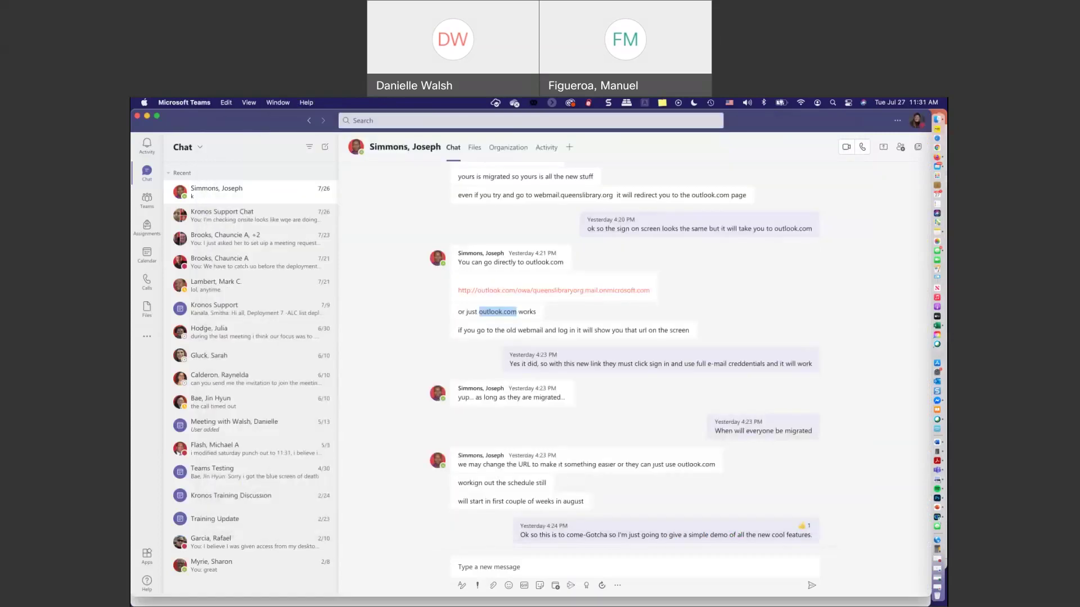
{"action": "left_click", "coordinate": [146, 116]}
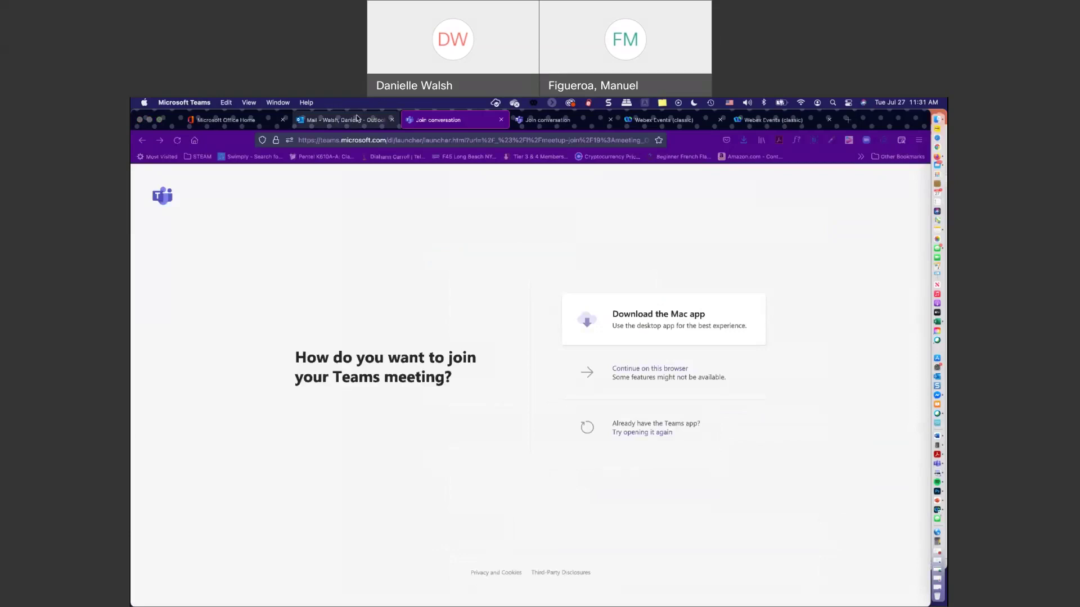
{"action": "left_click", "coordinate": [356, 118]}
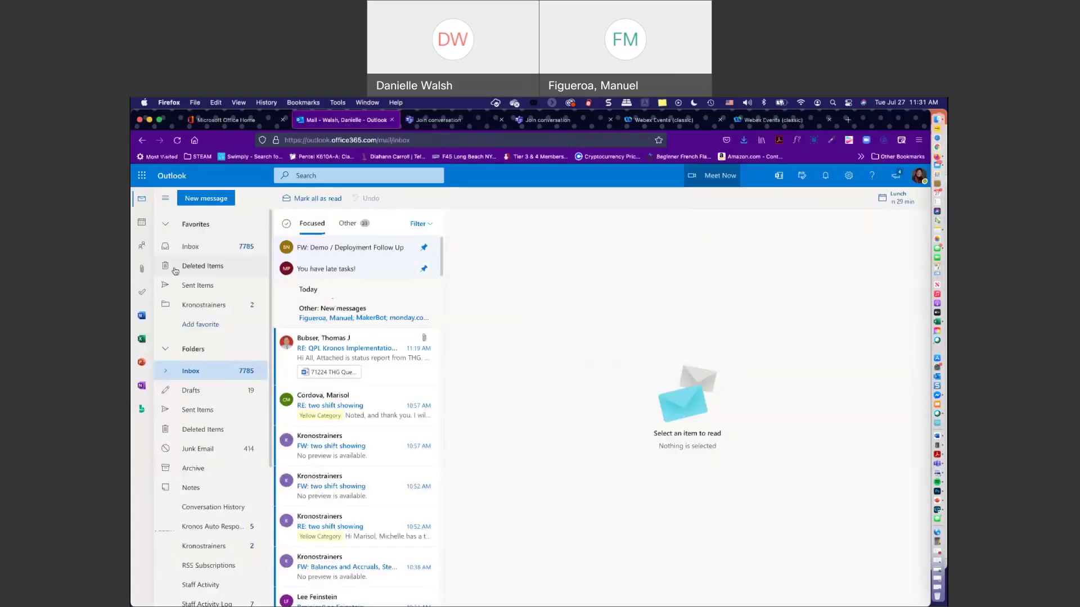
- Switch to the calendar, dismiss Reminders, and start another Meet Now meeting
{"action": "left_click", "coordinate": [143, 224]}
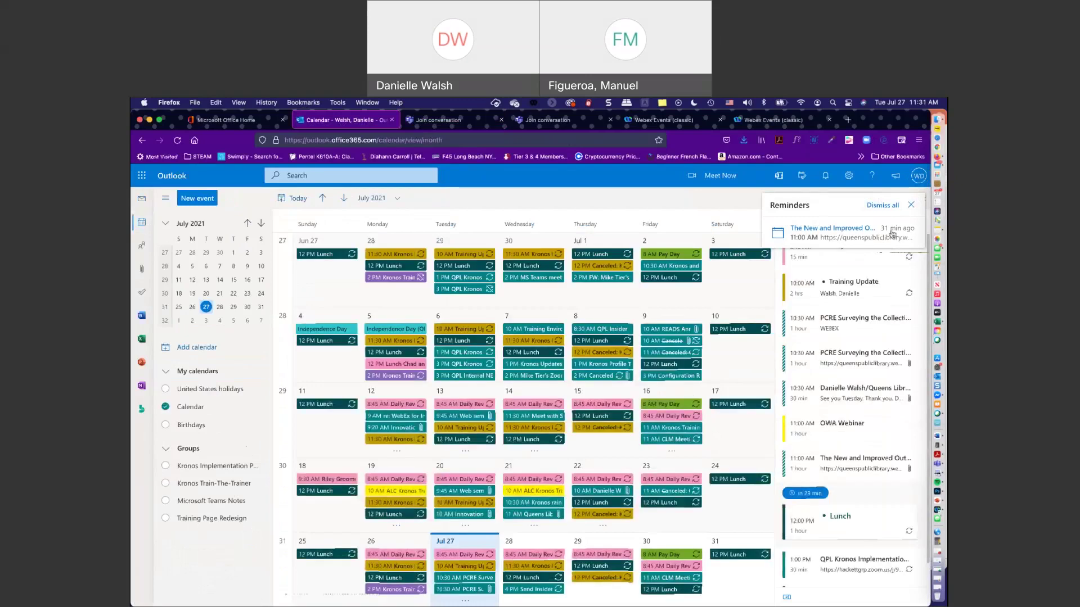
{"action": "left_click", "coordinate": [911, 206]}
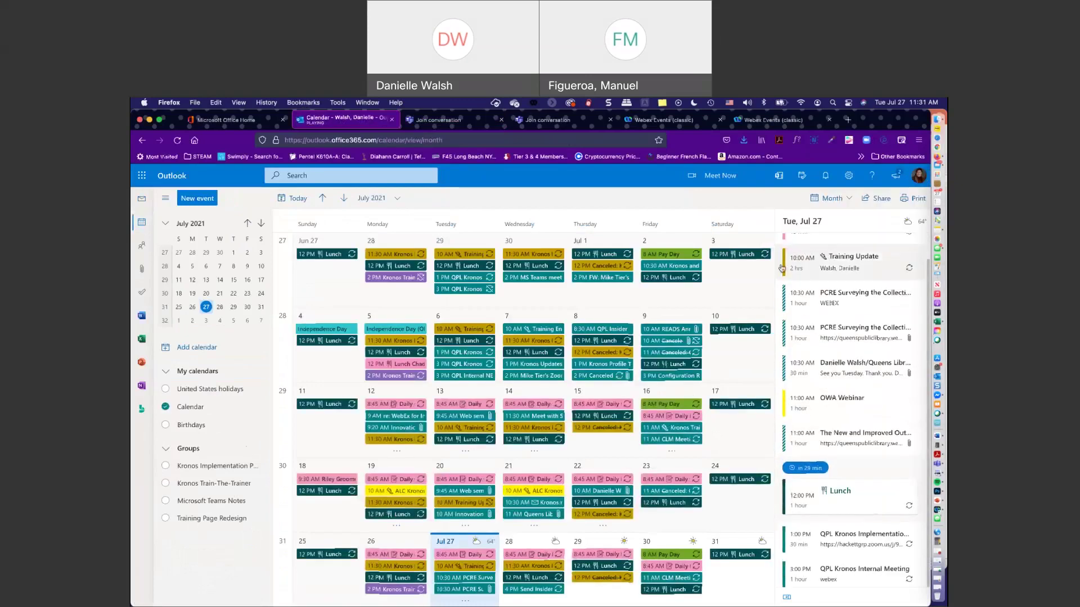
{"action": "left_click", "coordinate": [716, 183]}
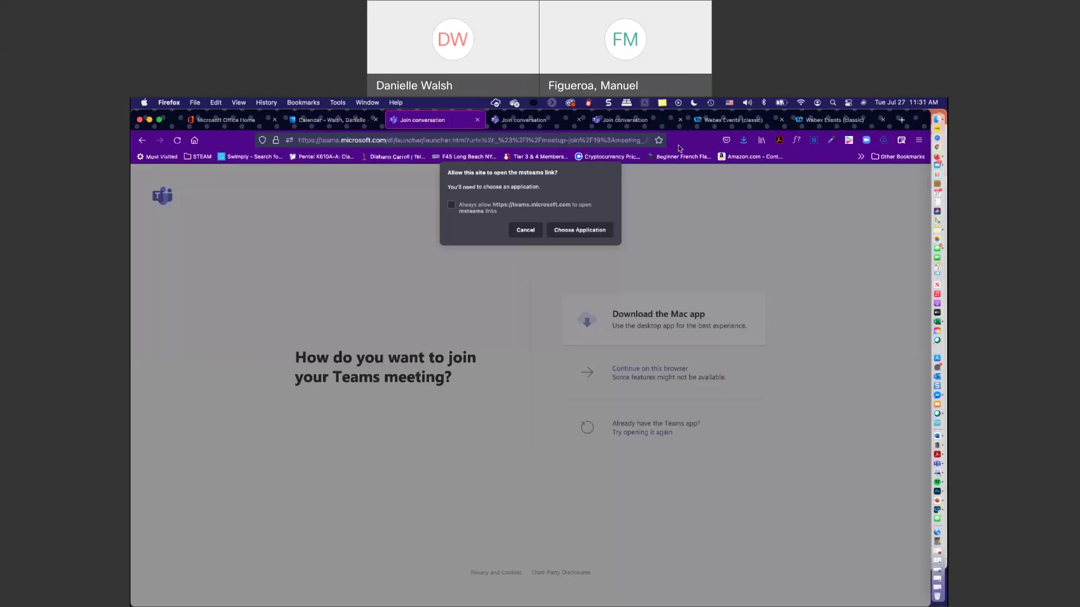
- Always allow the Teams site to open msteams links and open the meeting in Microsoft Teams
{"action": "left_click", "coordinate": [450, 205]}
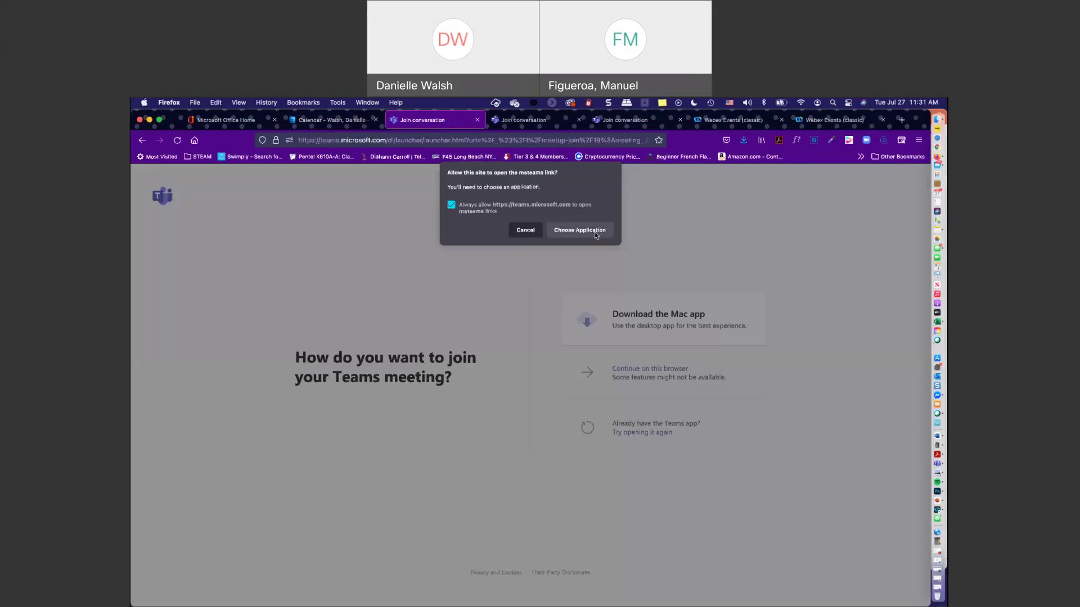
{"action": "left_click", "coordinate": [596, 235]}
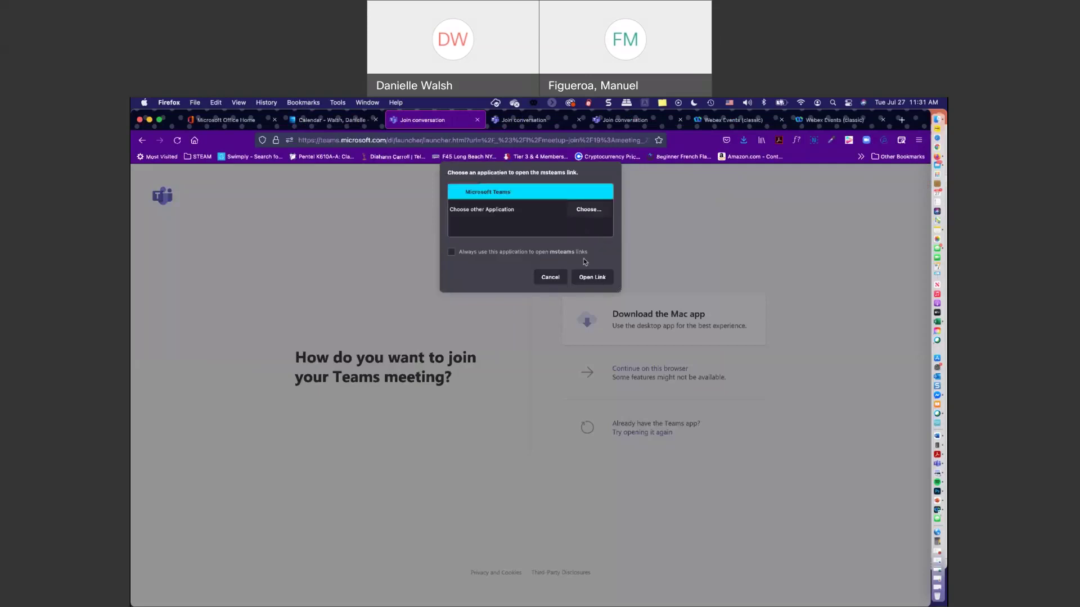
{"action": "left_click", "coordinate": [585, 276]}
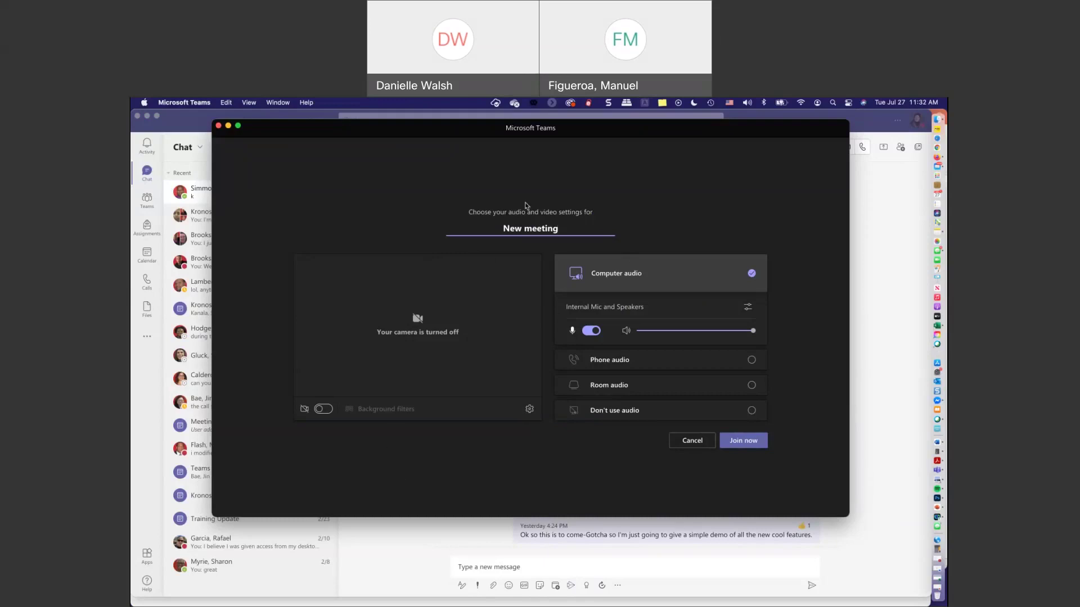
- Close the New meeting setup without joining and scroll up through the Outlook migration chat
{"action": "left_click", "coordinate": [218, 127]}
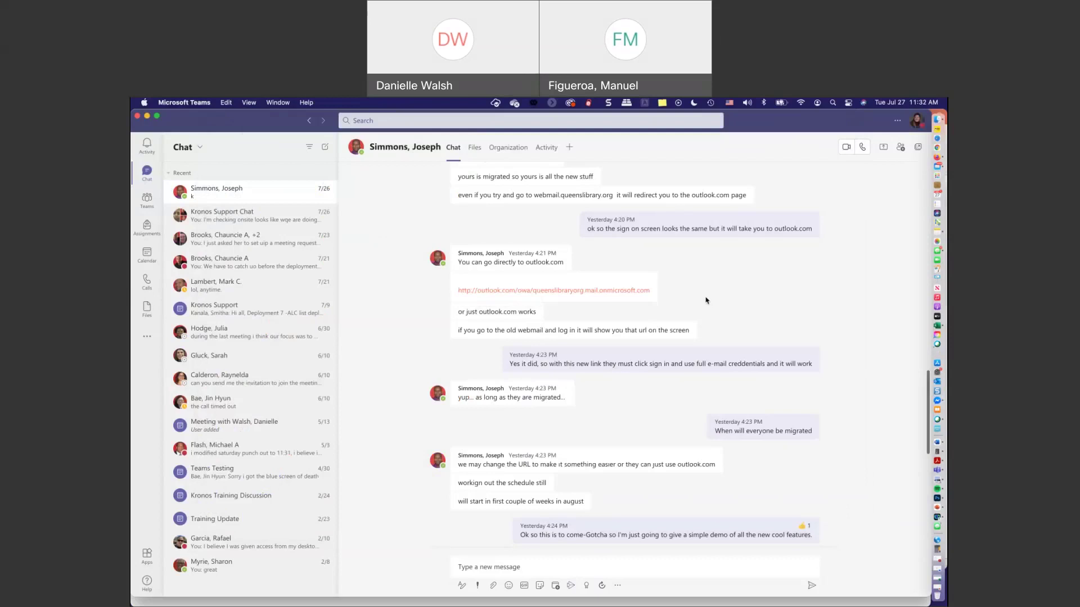
{"action": "scroll", "coordinate": [702, 302], "scroll_direction": "up", "scroll_amount": 1}
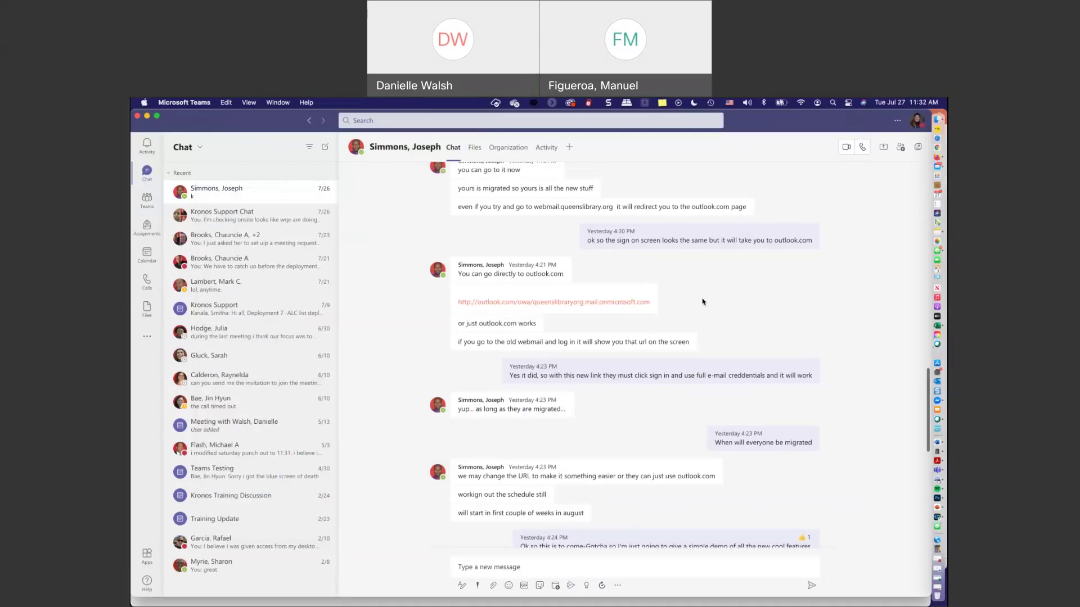
{"action": "scroll", "coordinate": [702, 302], "scroll_direction": "up", "scroll_amount": 2}
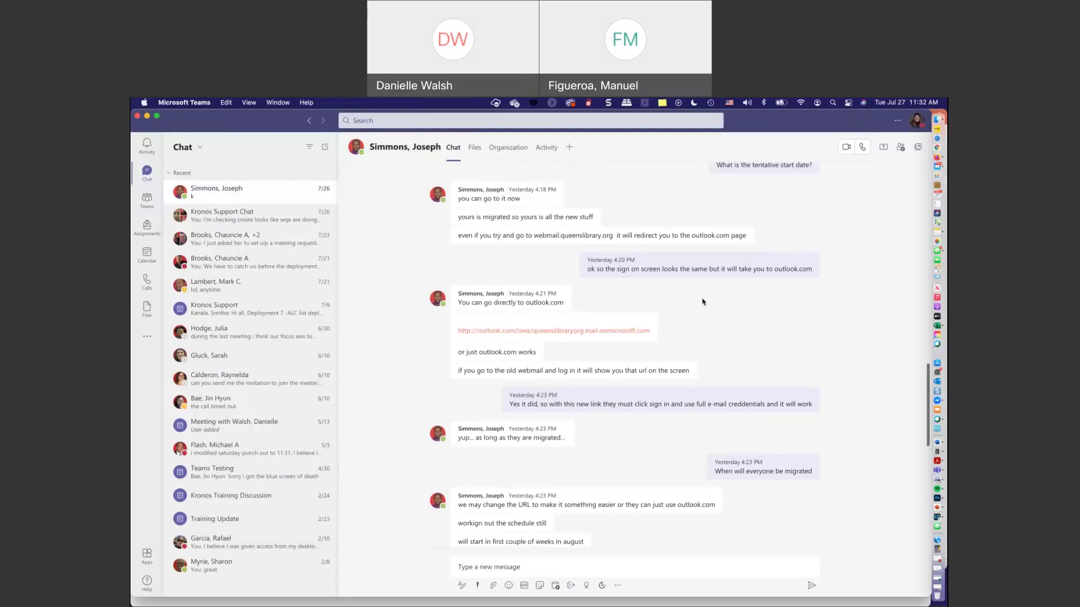
{"action": "mouse_move", "coordinate": [506, 199]}
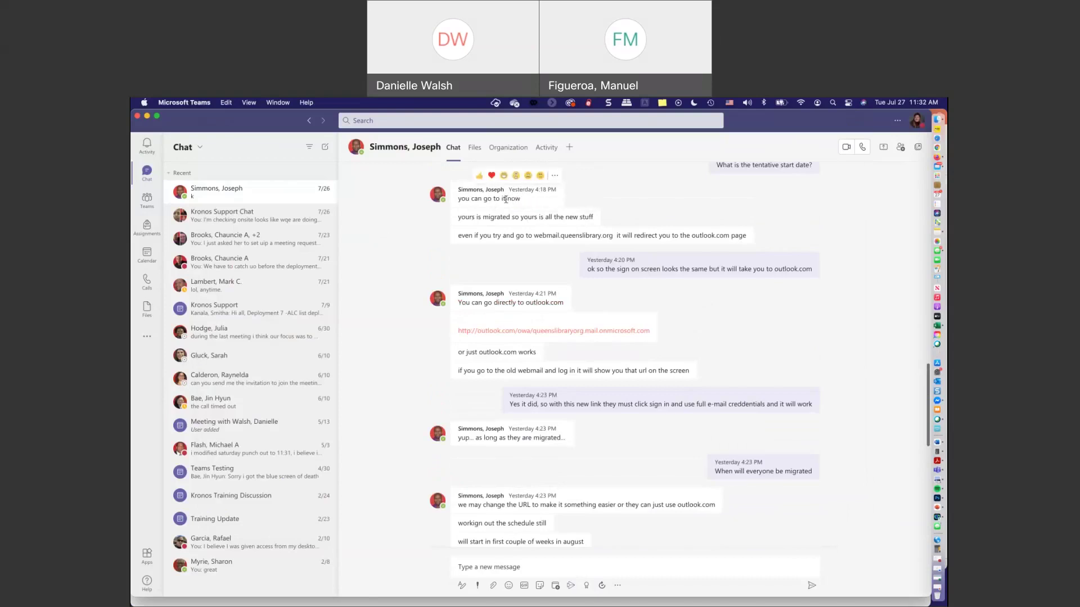